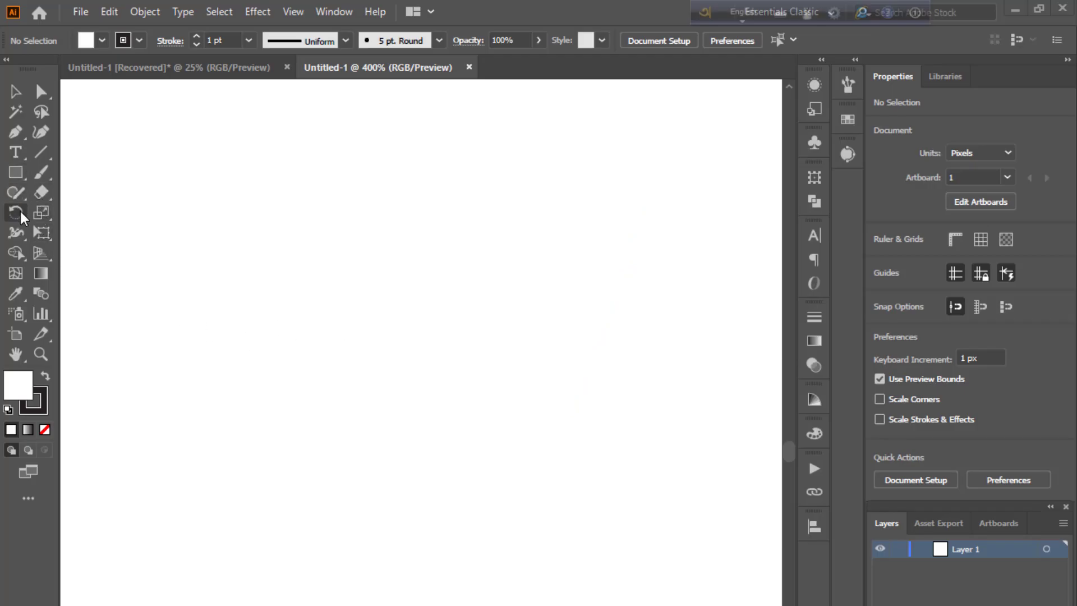
# - Start a text object on the artboard and replace the placeholder with a capital M
pyautogui.click(10, 157)
pyautogui.click(263, 281)
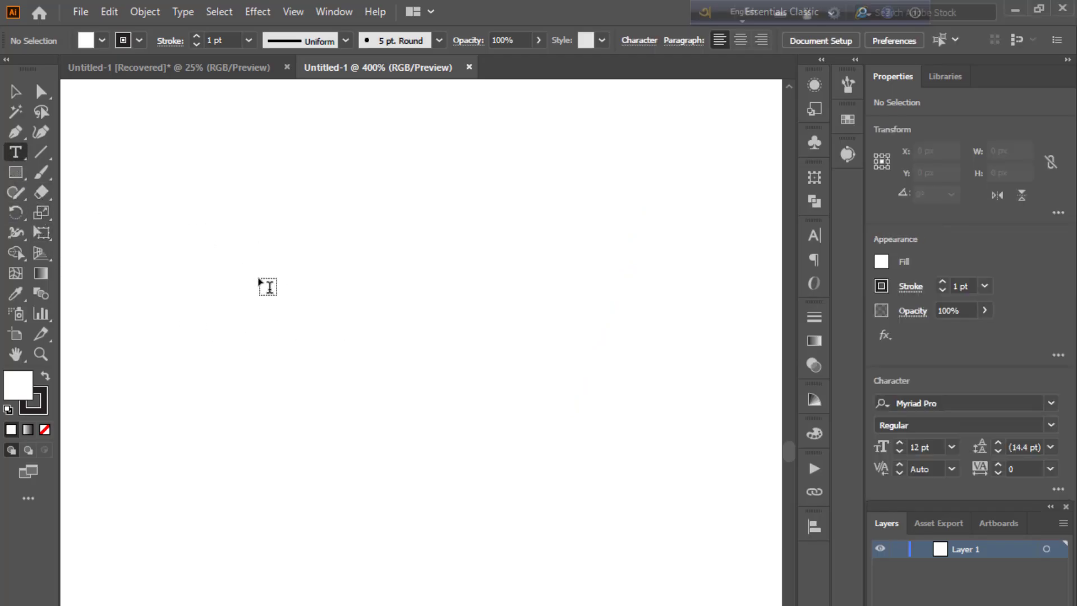
pyautogui.press('BackSpace')
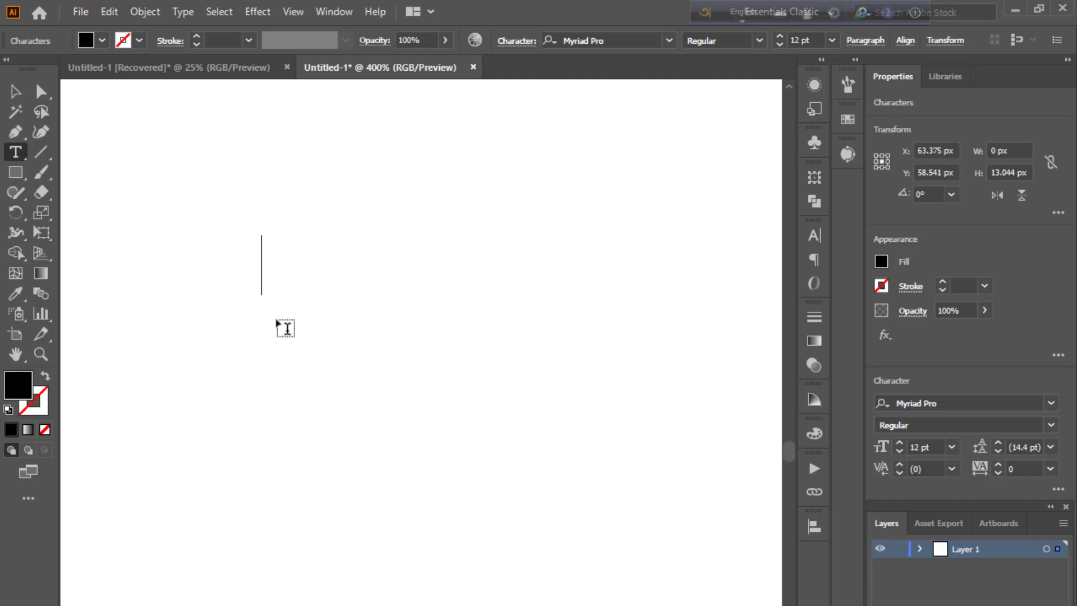
pyautogui.write('M')
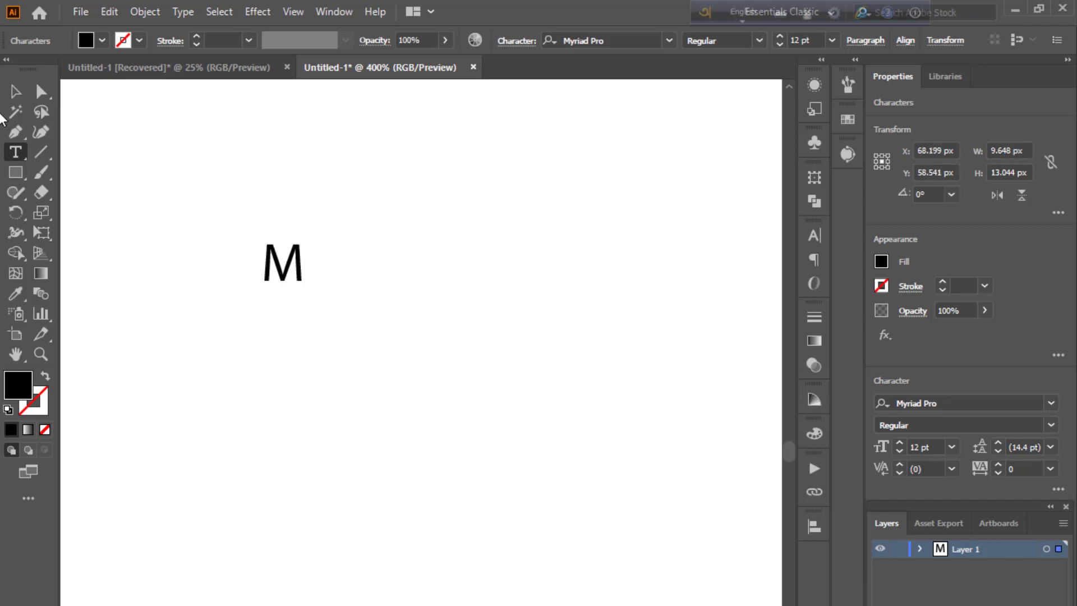
# - Enlarge the M to about 55 pt and move it up and right
pyautogui.click(17, 90)
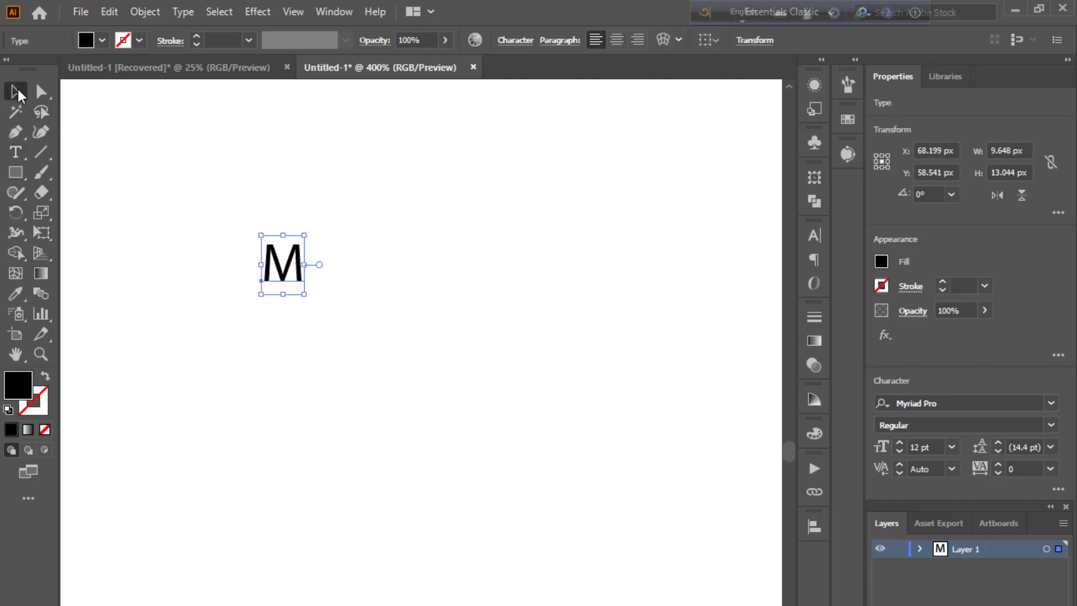
pyautogui.moveTo(303, 300); pyautogui.dragTo(473, 504)
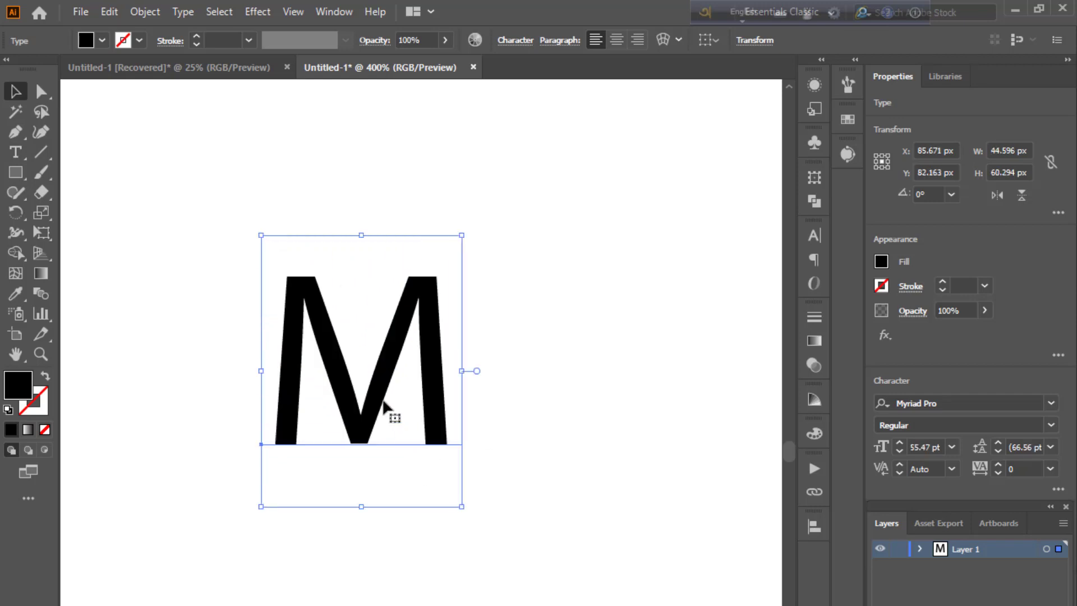
pyautogui.moveTo(385, 413); pyautogui.dragTo(396, 352)
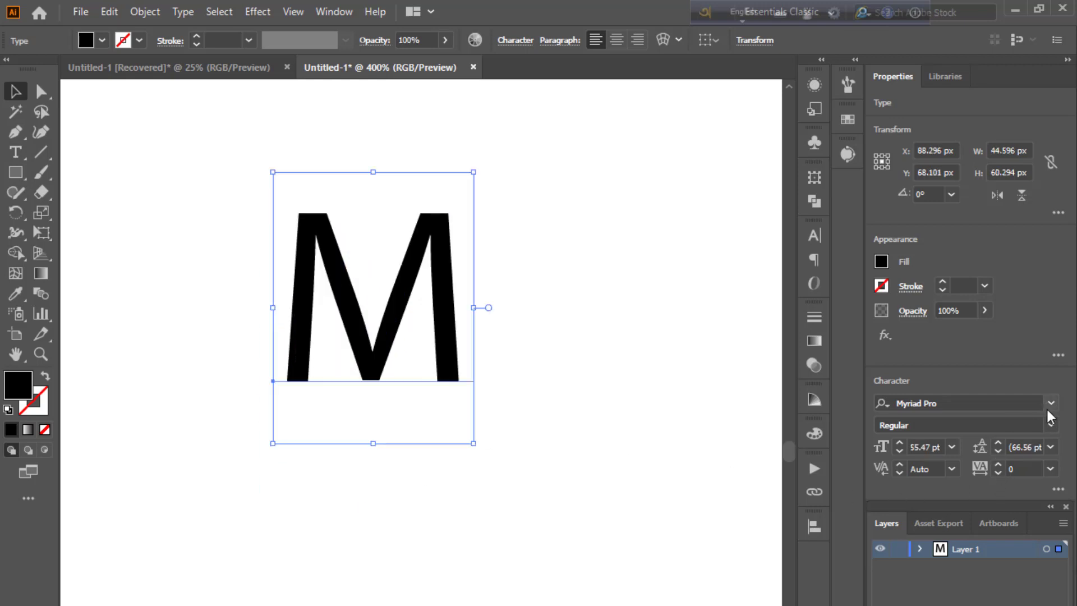
# - Change the M's font from Myriad Pro to Roboto, then deselect it
pyautogui.click(987, 400)
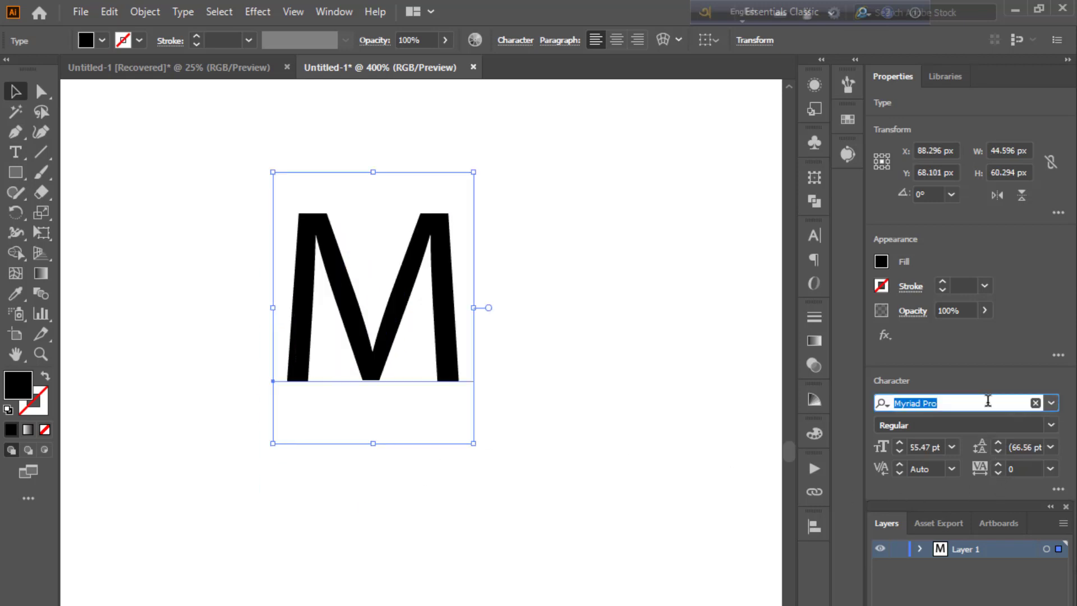
pyautogui.write('ro')
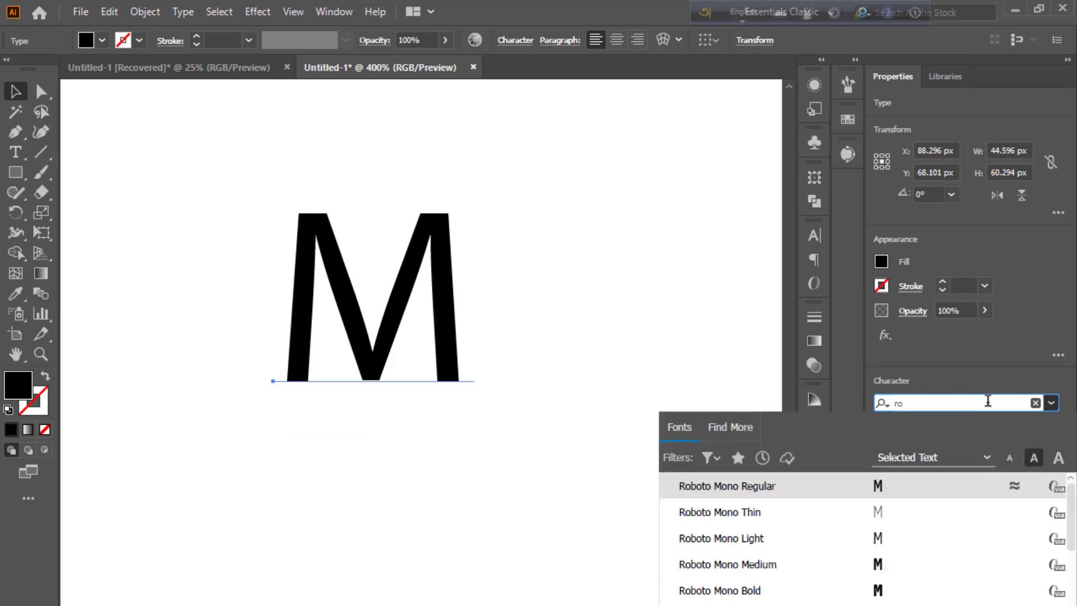
pyautogui.write('boto')
pyautogui.scroll(-3, 864, 538)
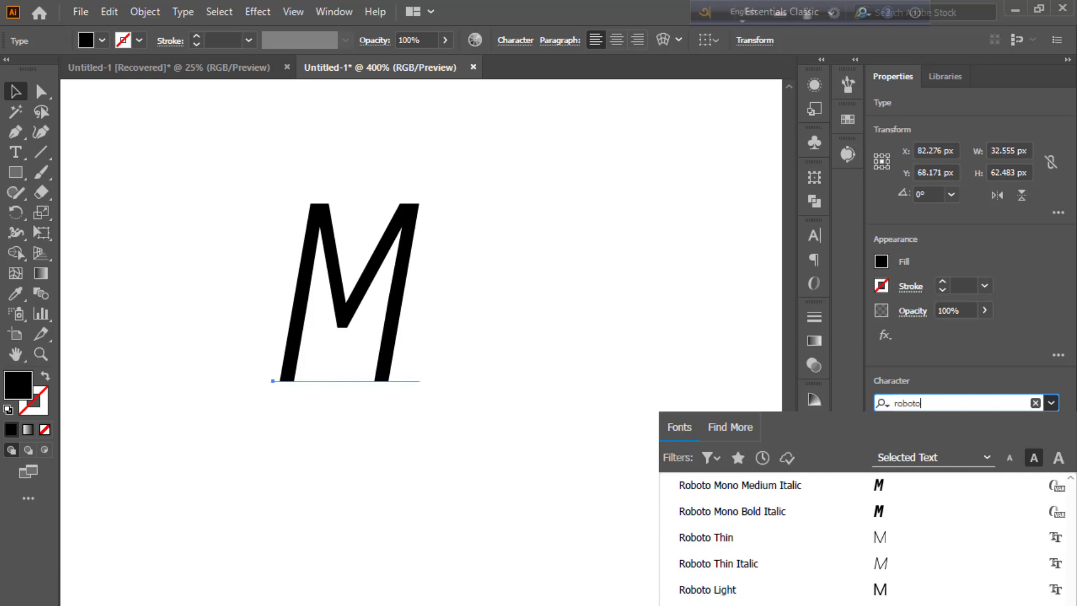
pyautogui.press('Return')
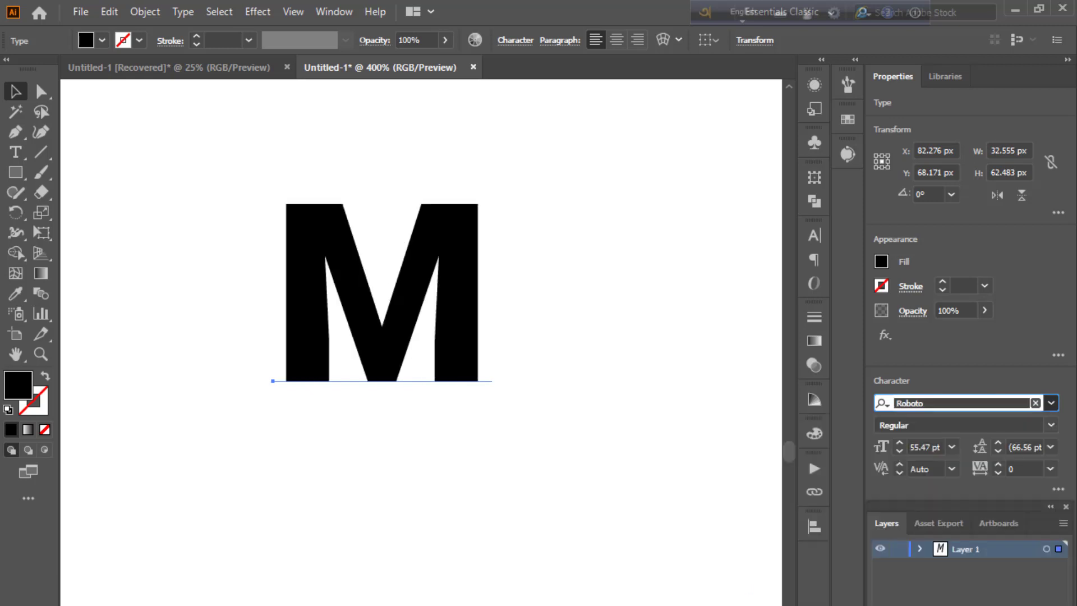
pyautogui.press('Escape')
pyautogui.hotkey('ctrl', 'shift', 'a')
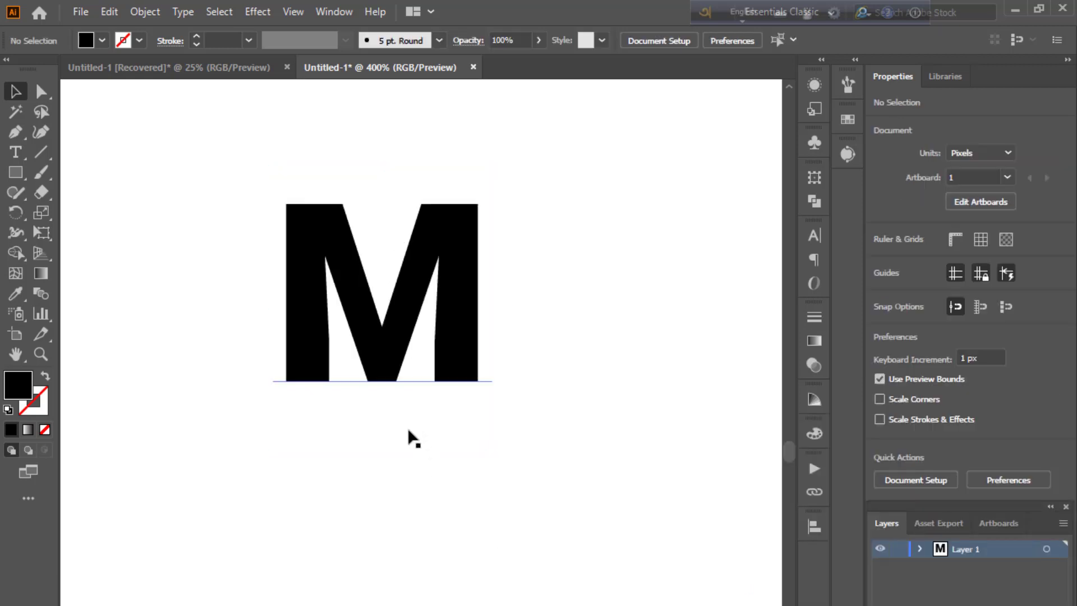
# - Convert the Roboto M to outlines using Create Outlines from the context menu
pyautogui.click(385, 354)
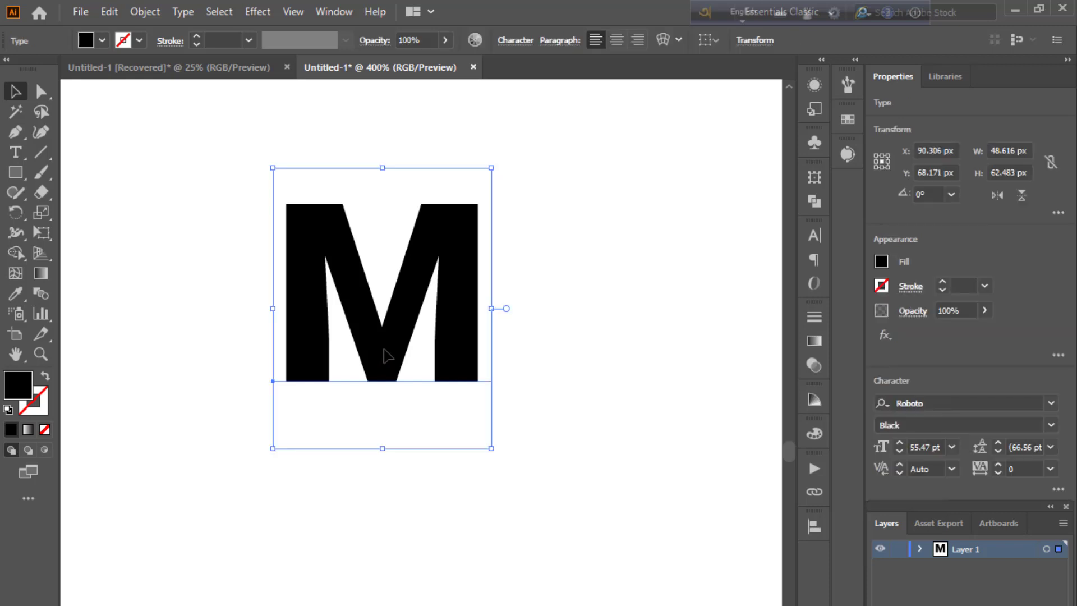
pyautogui.rightClick(386, 355)
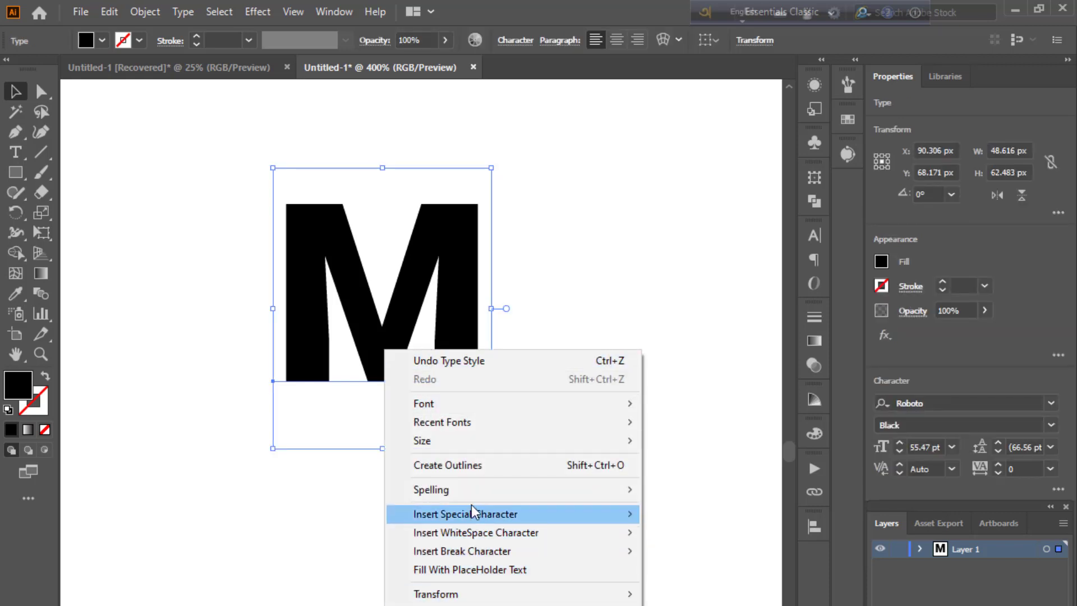
pyautogui.click(472, 465)
pyautogui.click(472, 470)
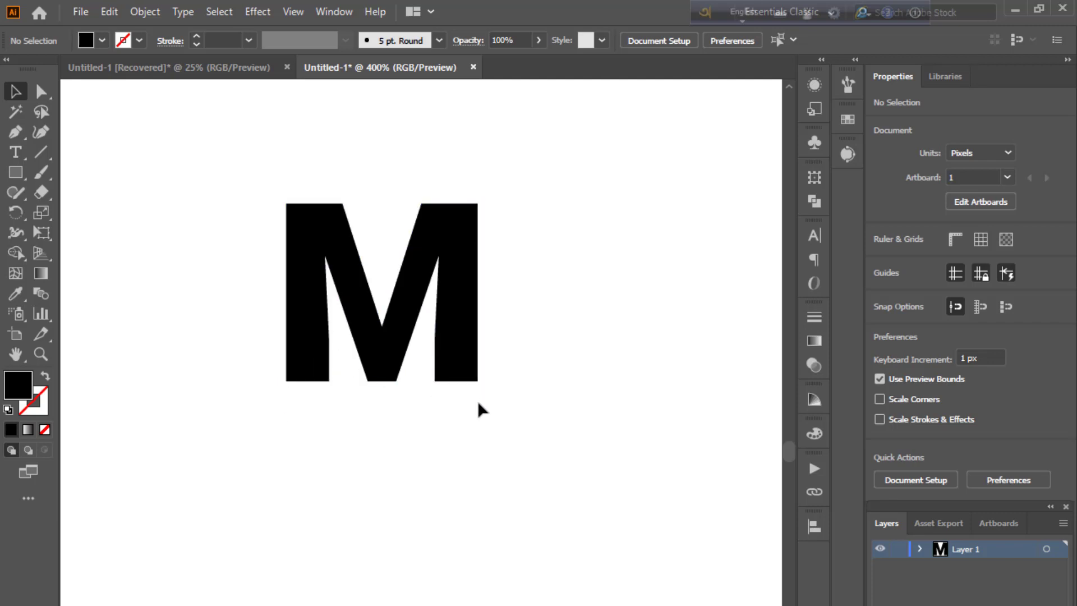
# - Zoom to 800% framing the outlined M, and bring up the Rectangle tool flyout
pyautogui.click(379, 372)
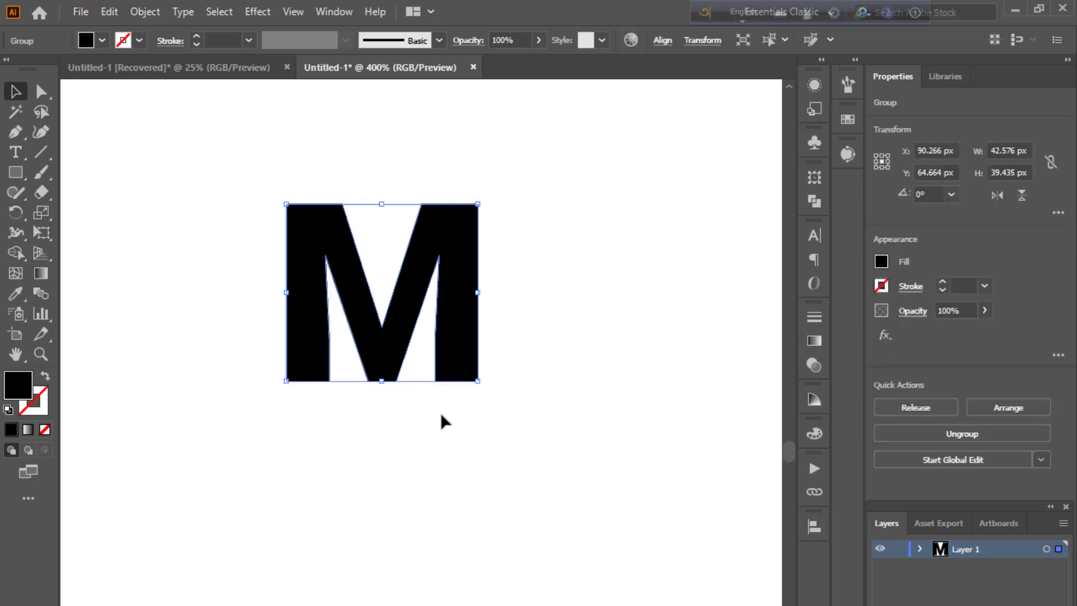
pyautogui.click(442, 440)
pyautogui.scroll(1, 500, 475)
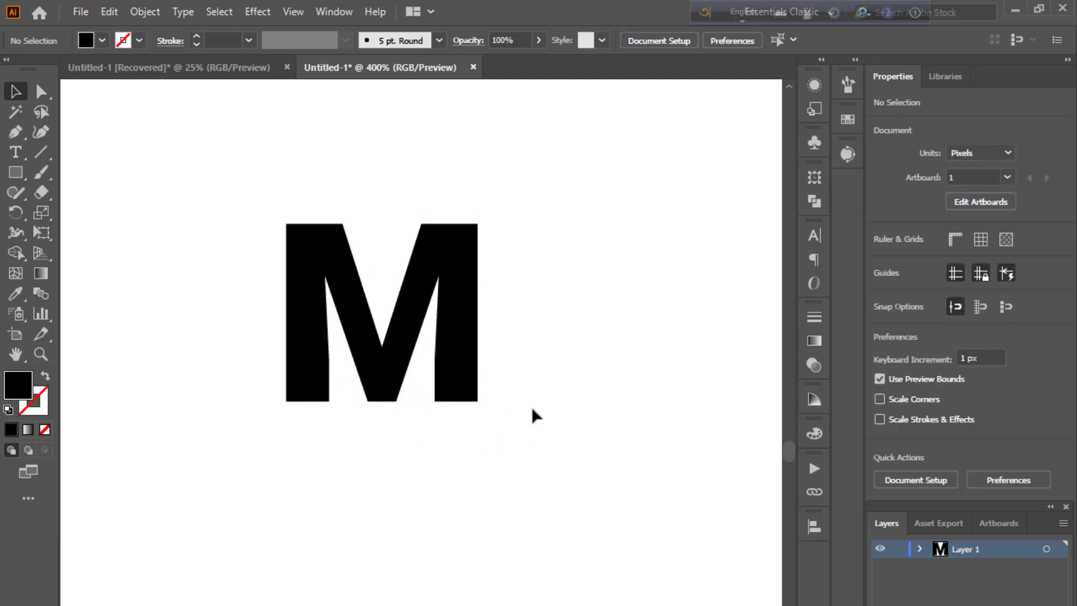
pyautogui.hotkey('ctrl', '+')
pyautogui.hotkey('ctrl', '+')
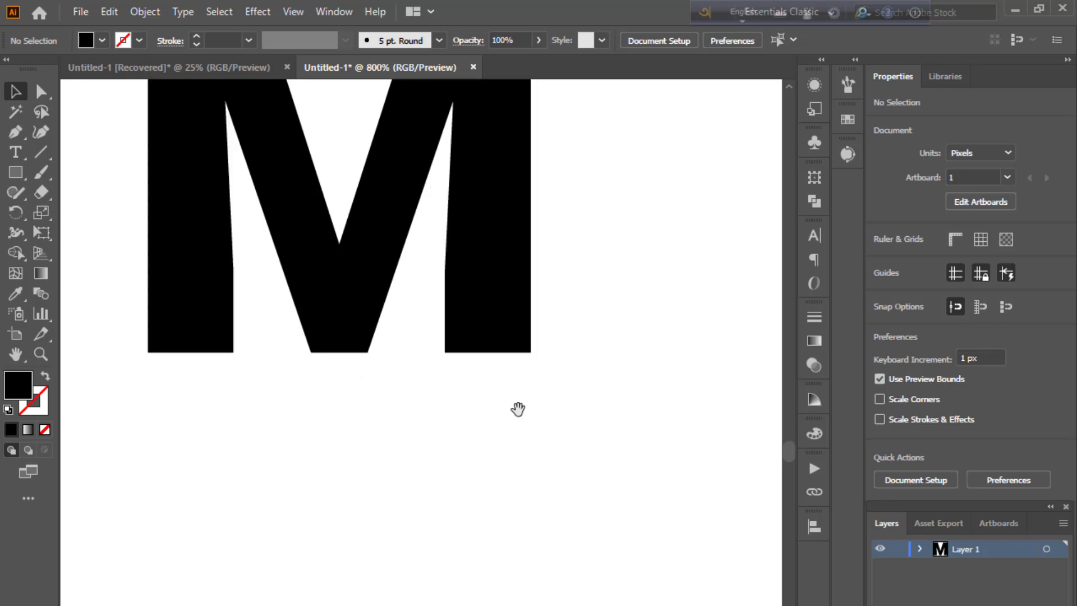
pyautogui.moveTo(517, 409); pyautogui.dragTo(544, 558)
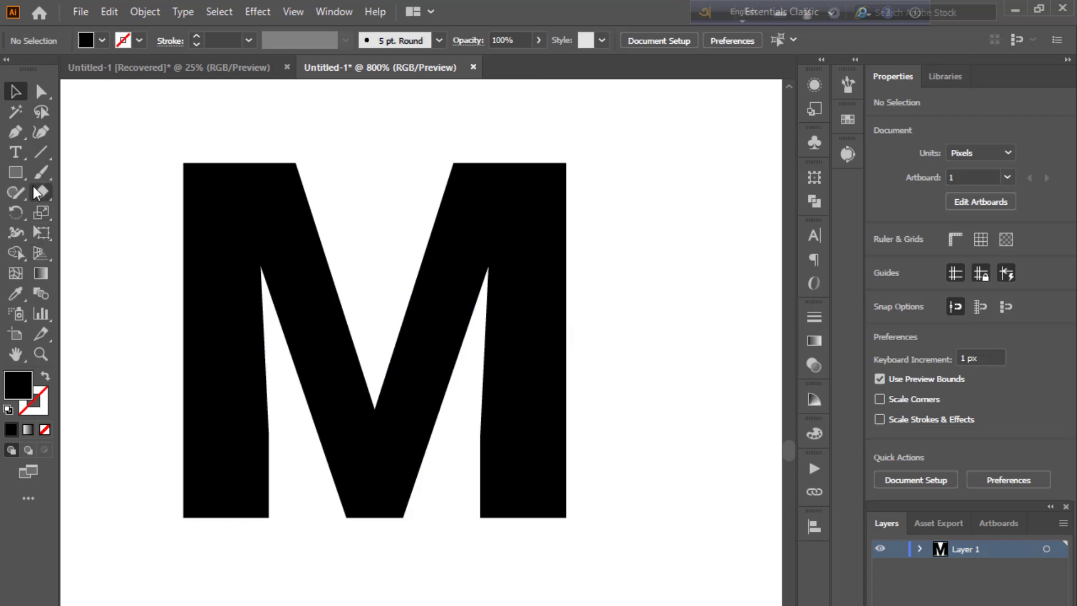
pyautogui.click(21, 172)
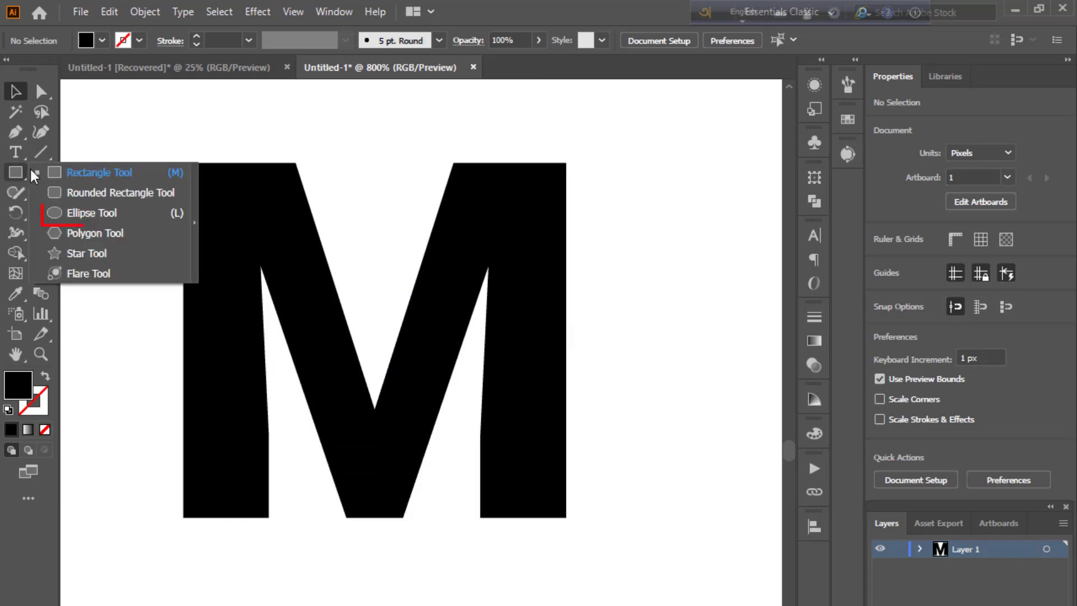
# - Draw a small circle on the M's left leg and make it a white-stroked ring
pyautogui.click(86, 215)
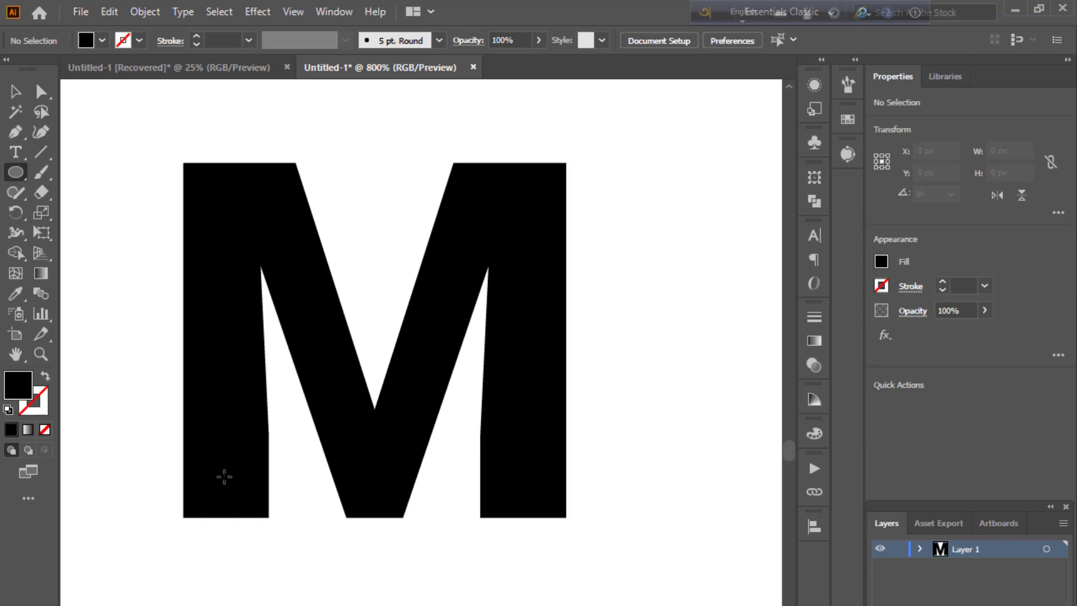
pyautogui.moveTo(224, 476)
pyautogui.mouseDown()
pyautogui.moveTo(246, 521)
pyautogui.moveTo(231, 481)
pyautogui.mouseUp()
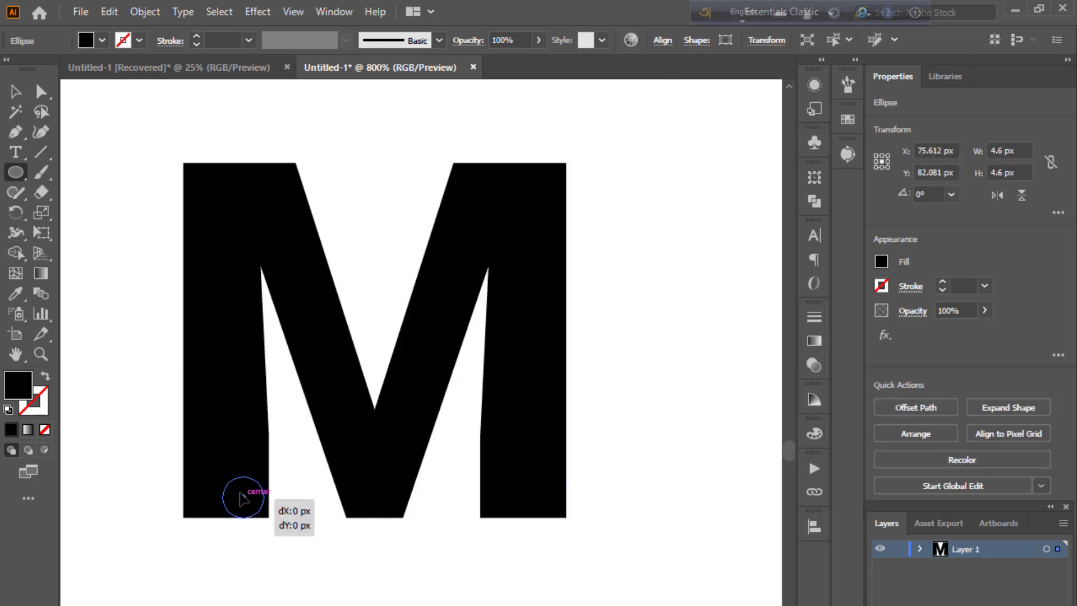
pyautogui.click(16, 293)
pyautogui.click(115, 383)
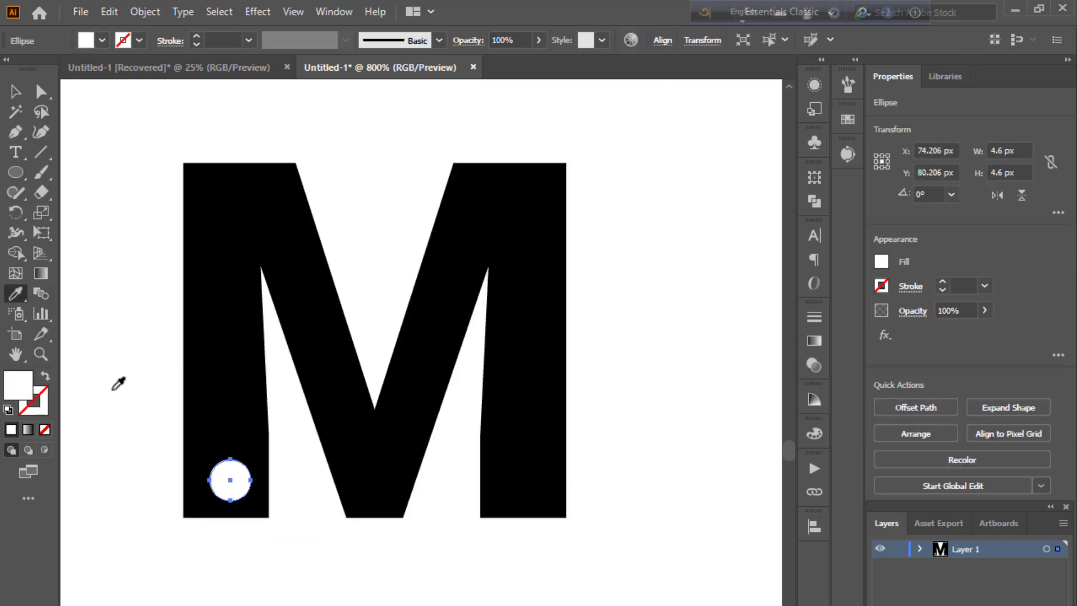
pyautogui.click(45, 377)
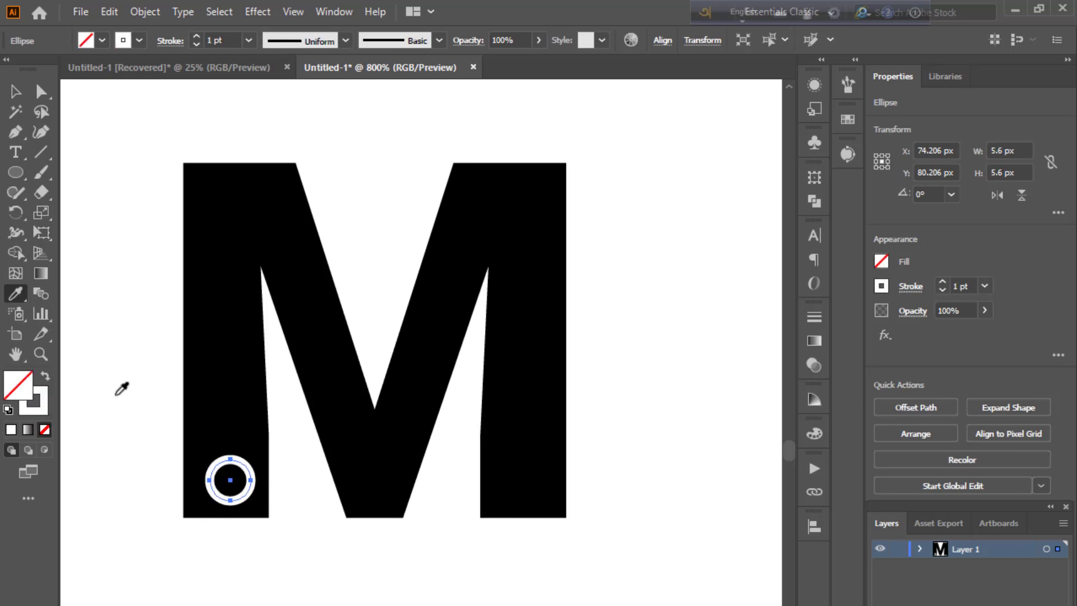
# - Copy the white ring onto the middle and right legs of the M
pyautogui.click(16, 92)
pyautogui.moveTo(242, 438)
pyautogui.mouseDown()
pyautogui.moveTo(539, 432)
pyautogui.moveTo(540, 469)
pyautogui.mouseUp()
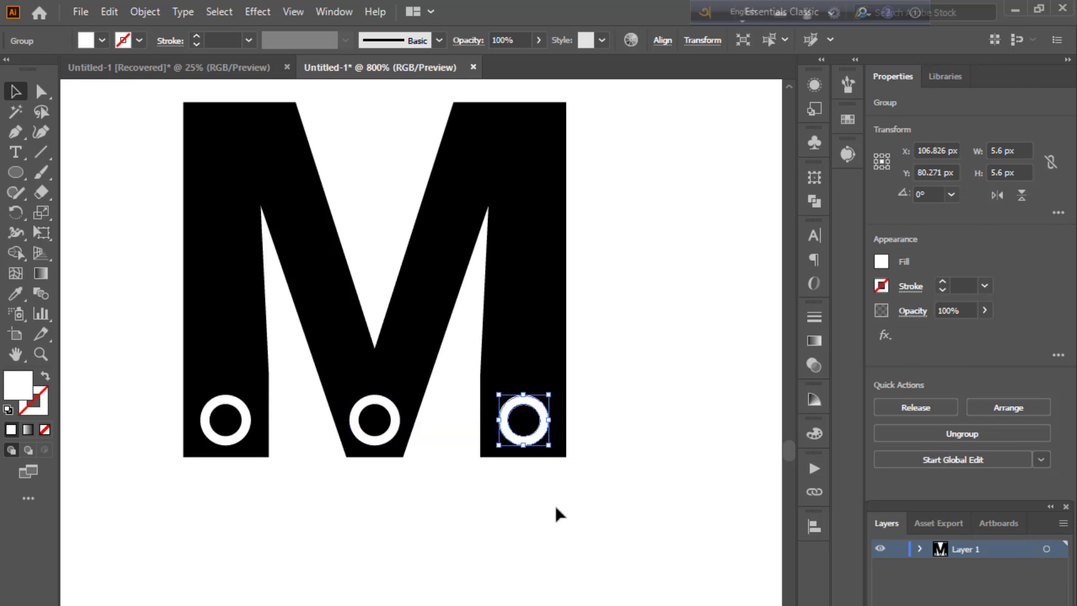
pyautogui.click(584, 561)
pyautogui.scroll(1, 584, 559)
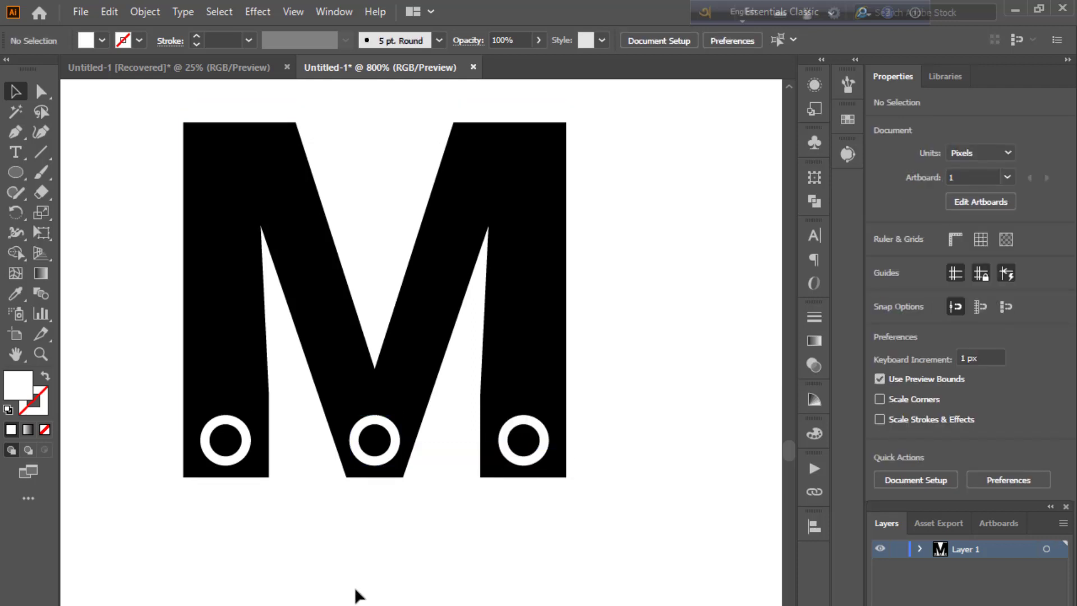
pyautogui.scroll(1, 303, 528)
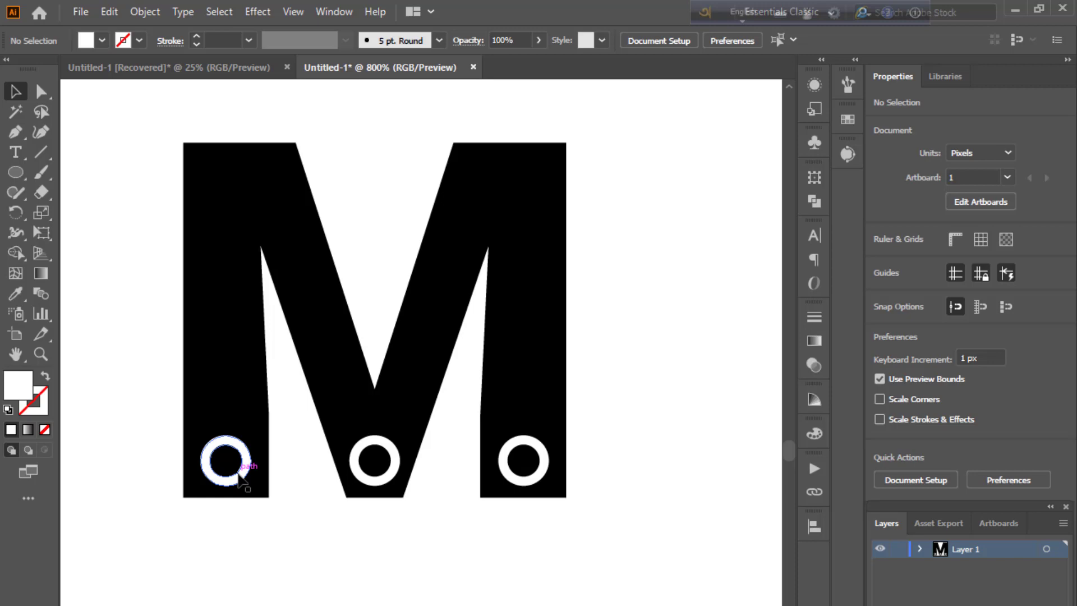
# - Copy rings up to the M's top-left and top-right corners
pyautogui.moveTo(240, 477); pyautogui.dragTo(259, 201)
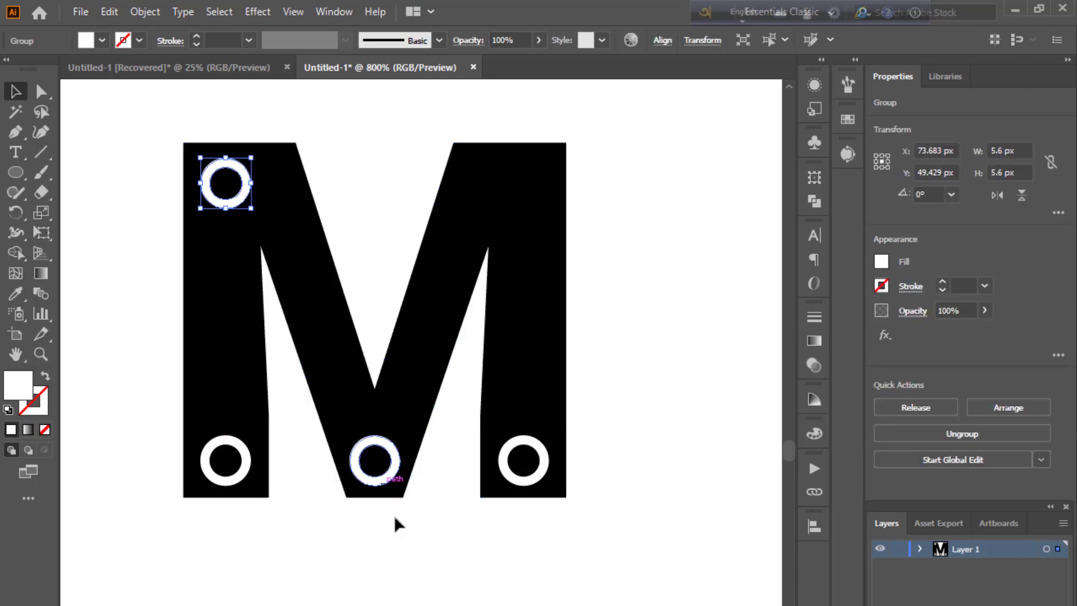
pyautogui.click(505, 527)
pyautogui.moveTo(534, 484); pyautogui.dragTo(536, 210)
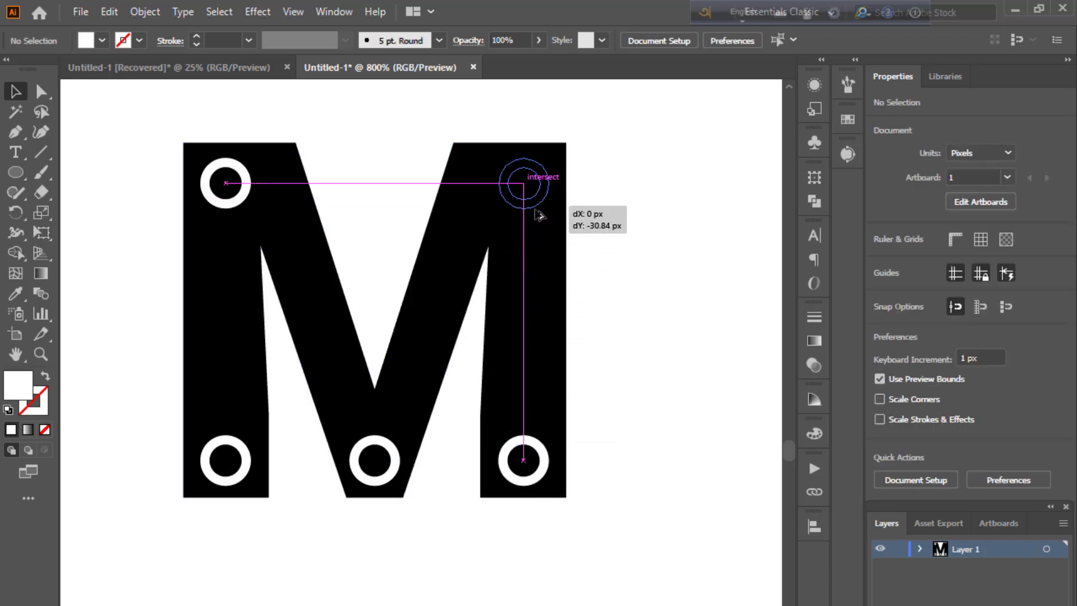
pyautogui.moveTo(535, 212); pyautogui.dragTo(536, 212)
pyautogui.click(659, 280)
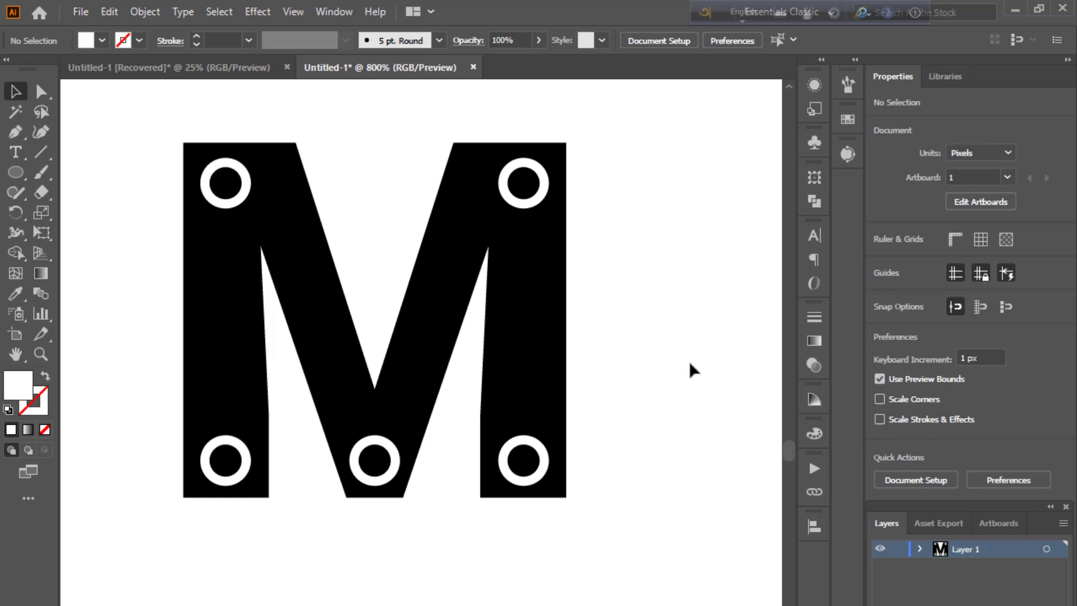
# - Adjust the top-left ring's position and shift the top-right ring slightly left
pyautogui.moveTo(234, 203); pyautogui.dragTo(265, 201)
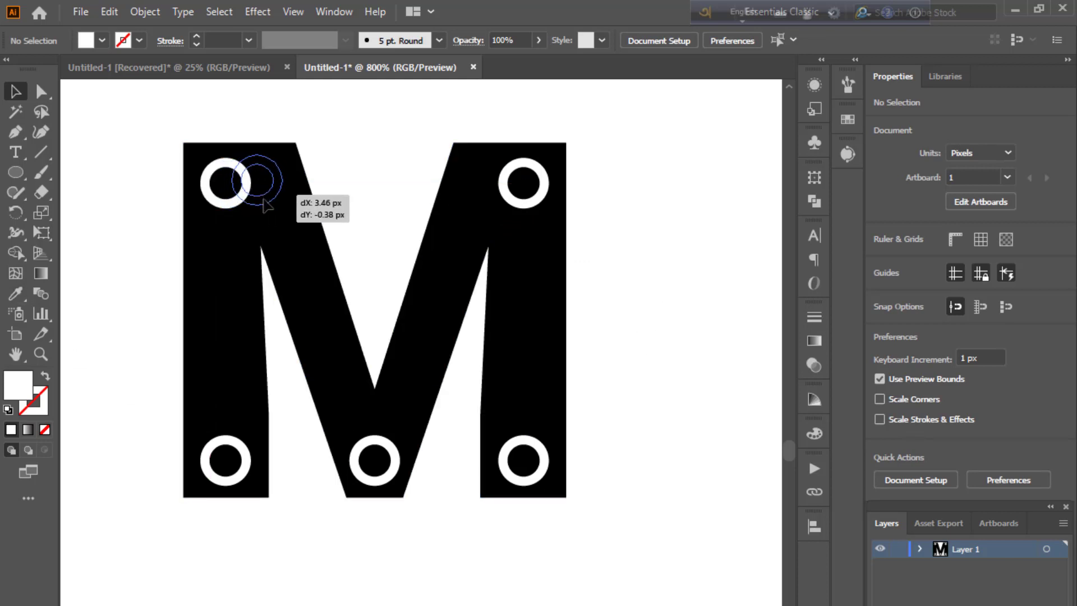
pyautogui.moveTo(264, 201); pyautogui.dragTo(265, 201)
pyautogui.click(638, 279)
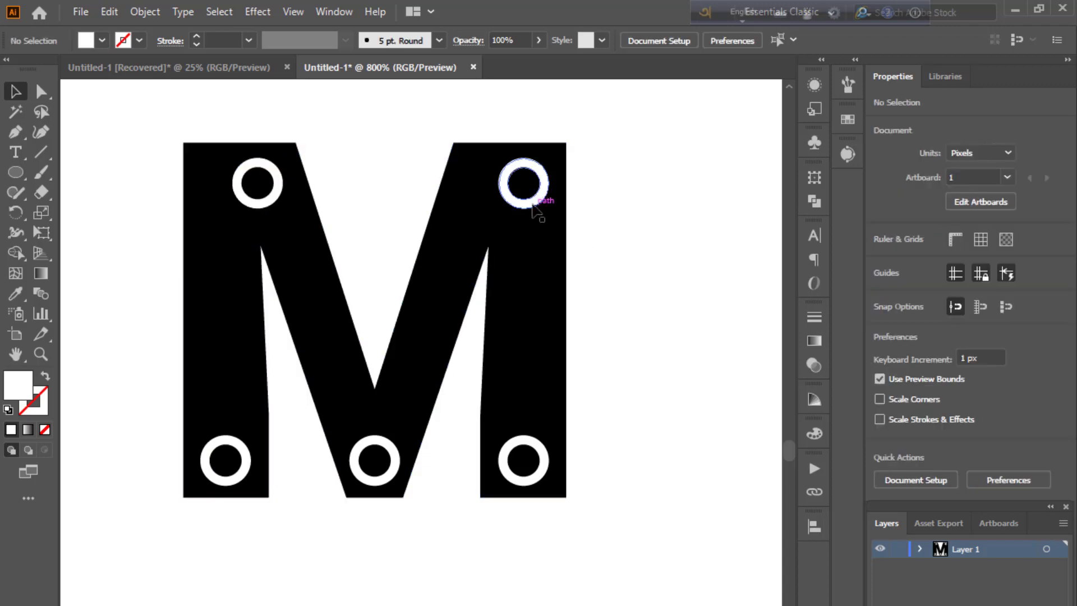
pyautogui.moveTo(533, 207); pyautogui.dragTo(505, 208)
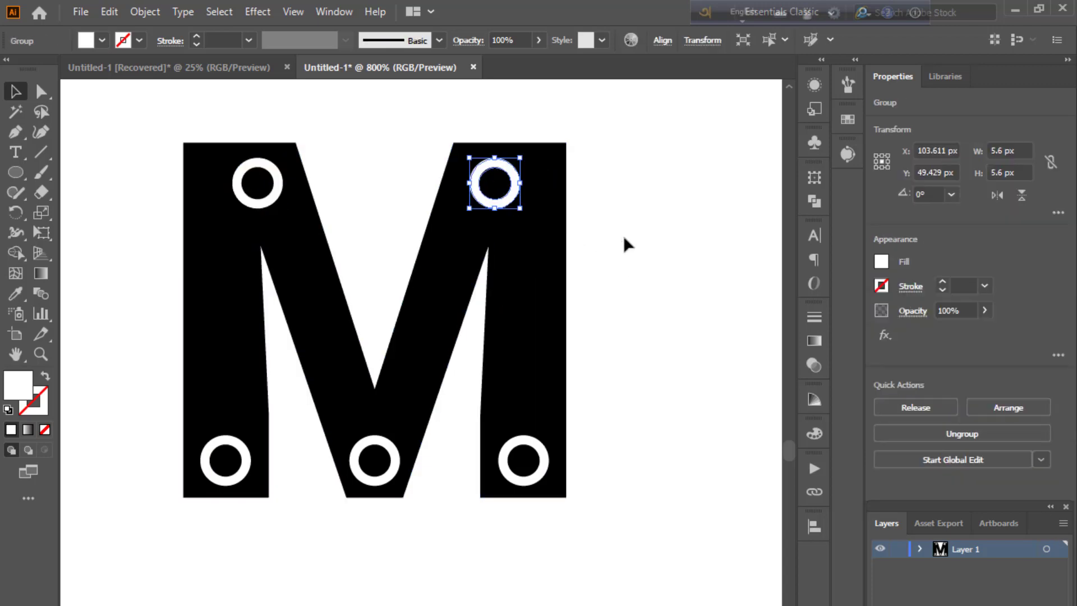
pyautogui.click(624, 236)
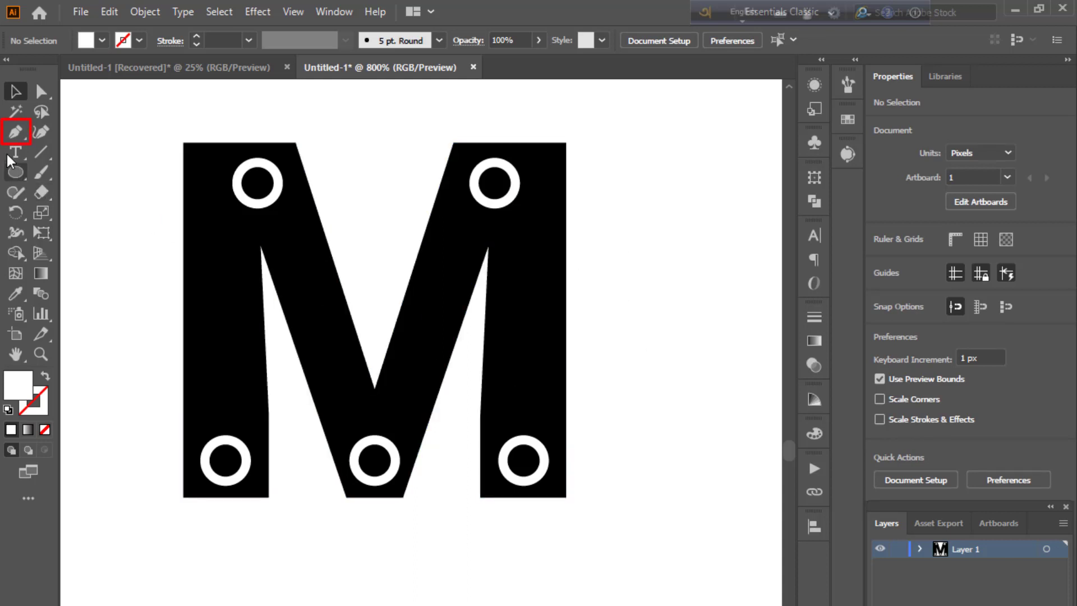
# - Draw a white 1 pt zigzag path through the bottom-left, top-left, bottom-middle, top-right and bottom-right rings
pyautogui.click(15, 133)
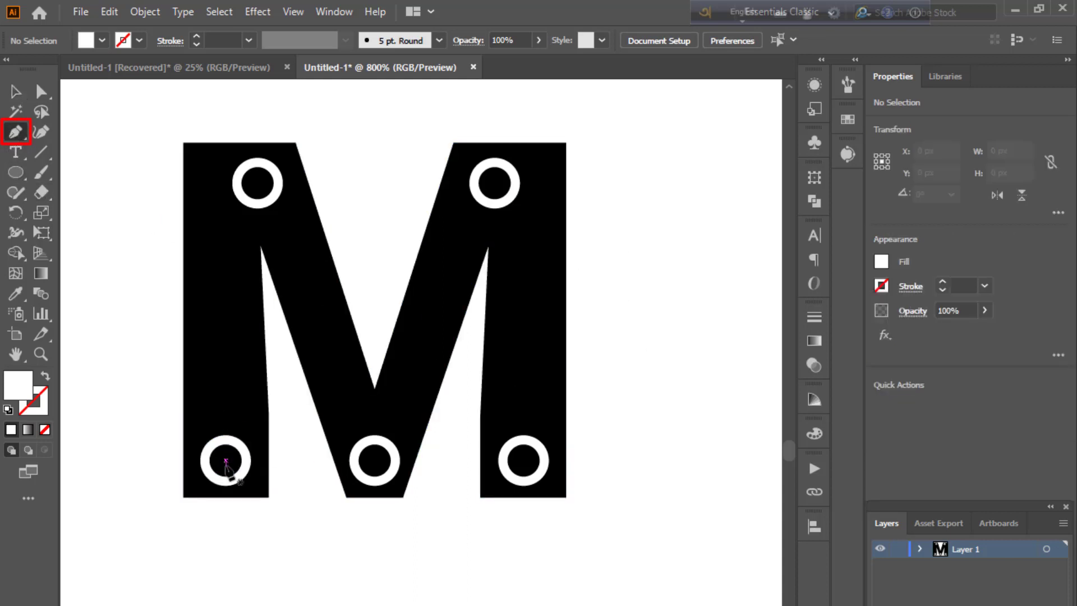
pyautogui.click(225, 440)
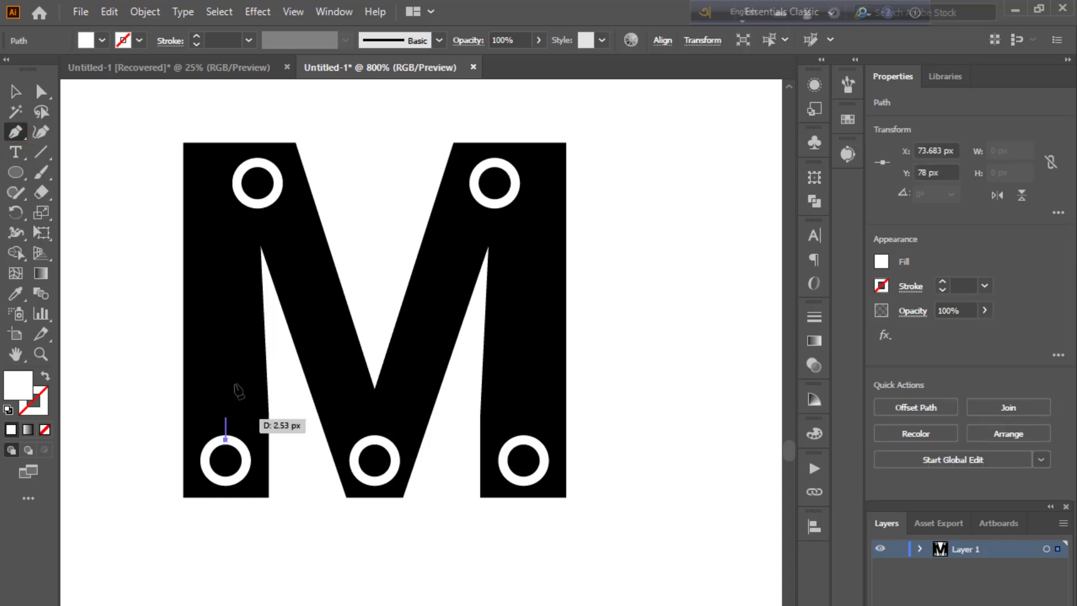
pyautogui.click(258, 204)
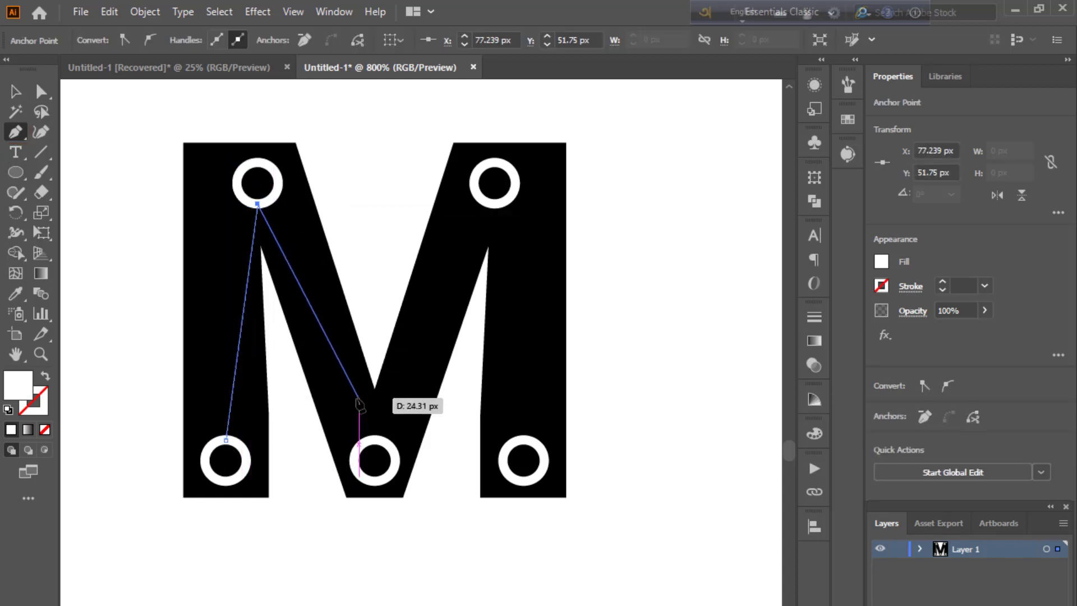
pyautogui.click(375, 438)
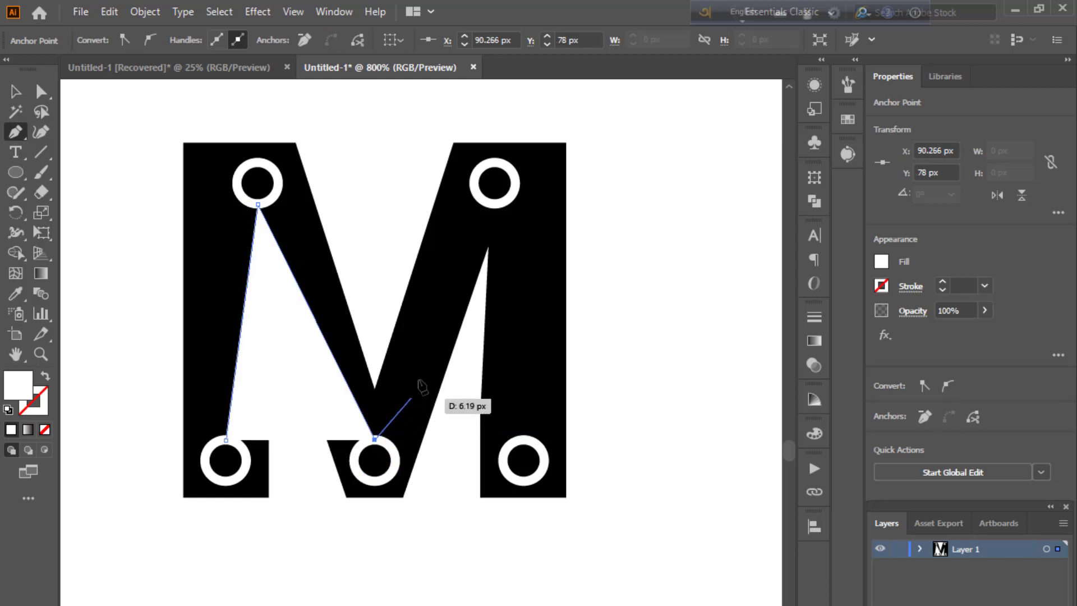
pyautogui.click(494, 208)
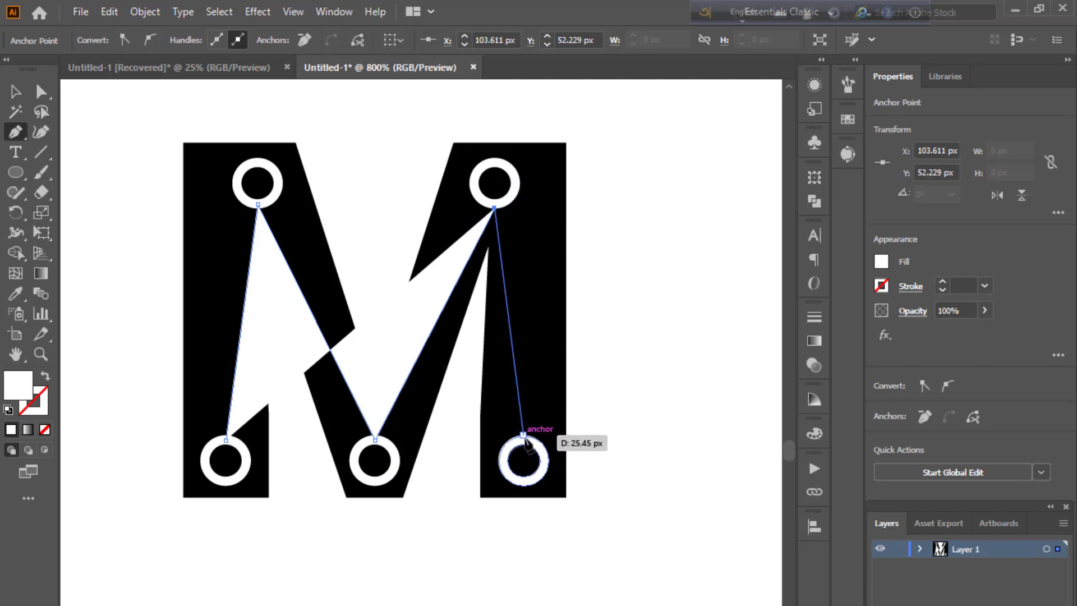
pyautogui.click(523, 435)
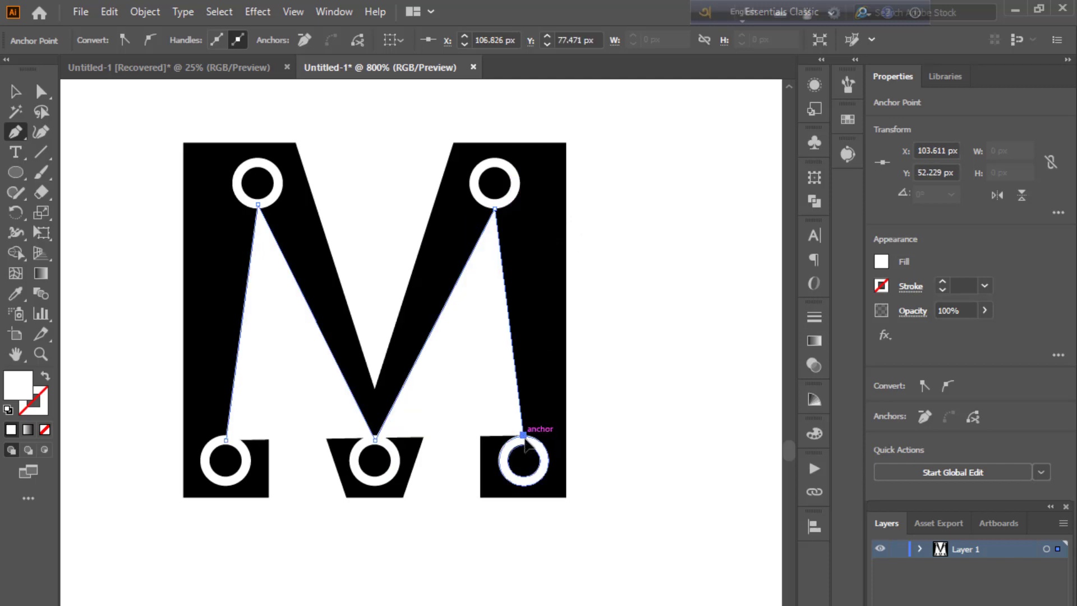
pyautogui.click(45, 378)
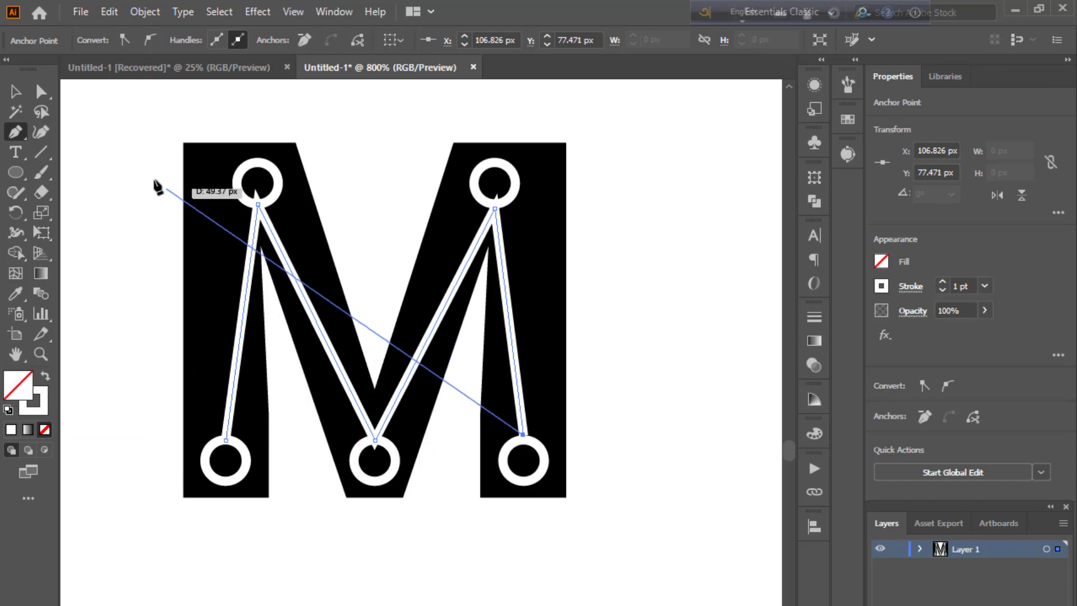
pyautogui.press('Escape')
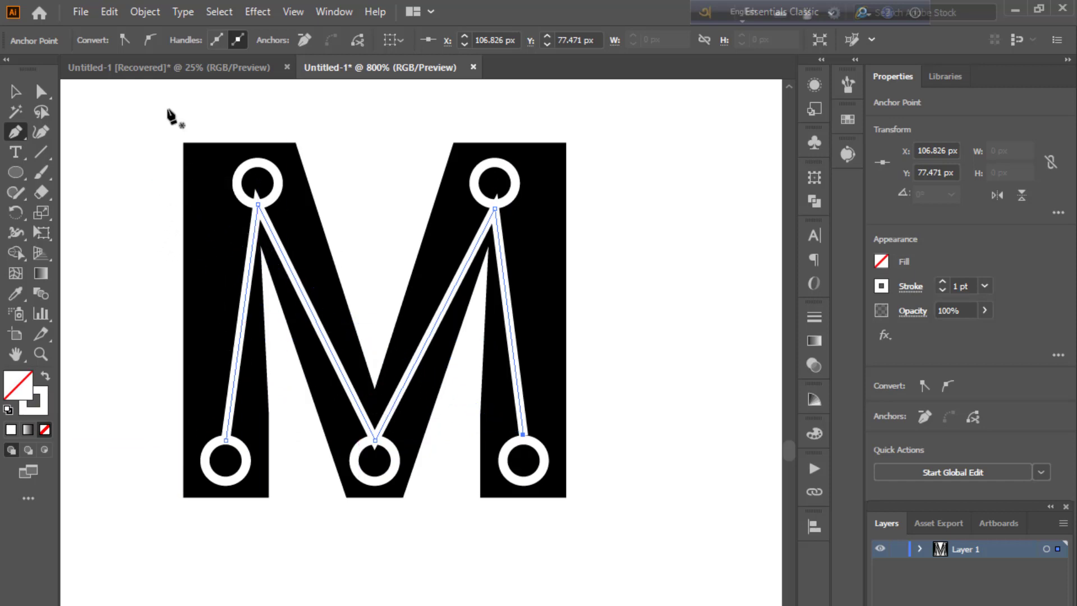
pyautogui.click(15, 92)
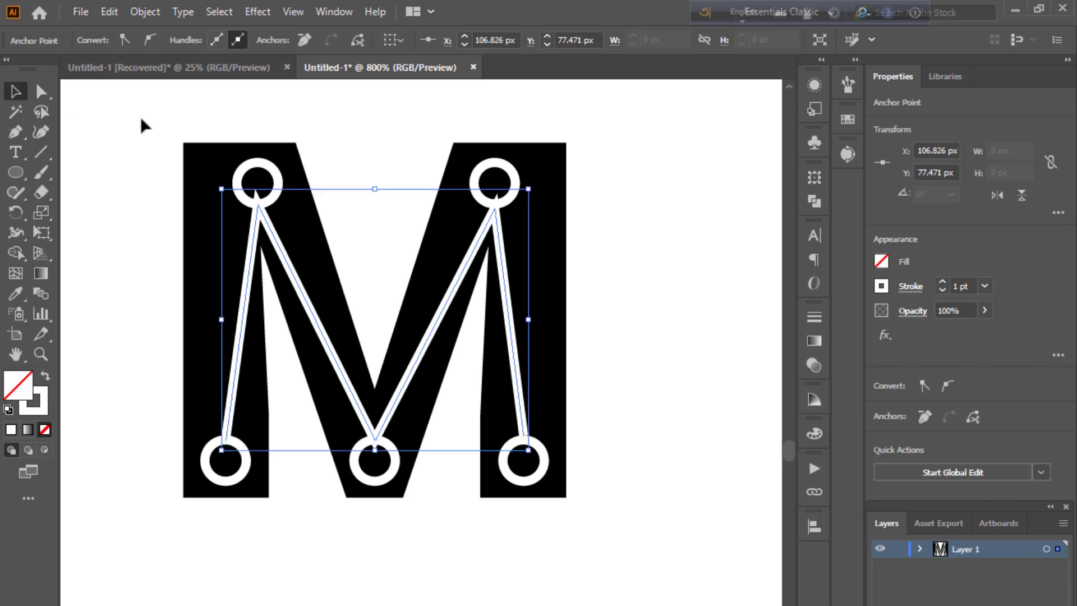
# - Reduce the zigzag line's stroke from 1 pt to 0.75 pt and zoom to 1200%
pyautogui.click(168, 185)
pyautogui.click(244, 308)
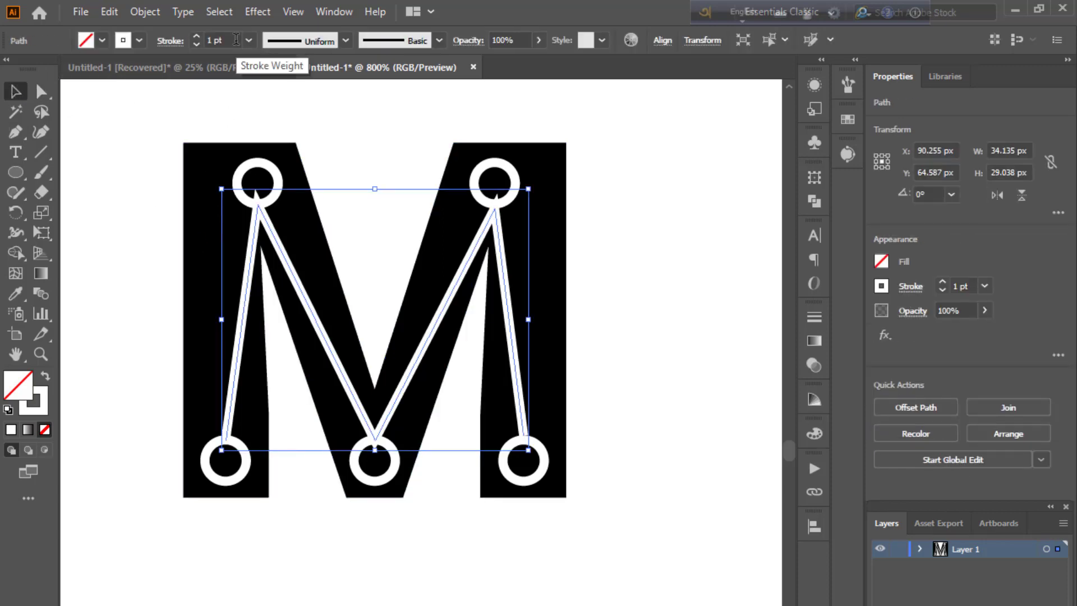
pyautogui.scroll(-1, 235, 38)
pyautogui.click(376, 148)
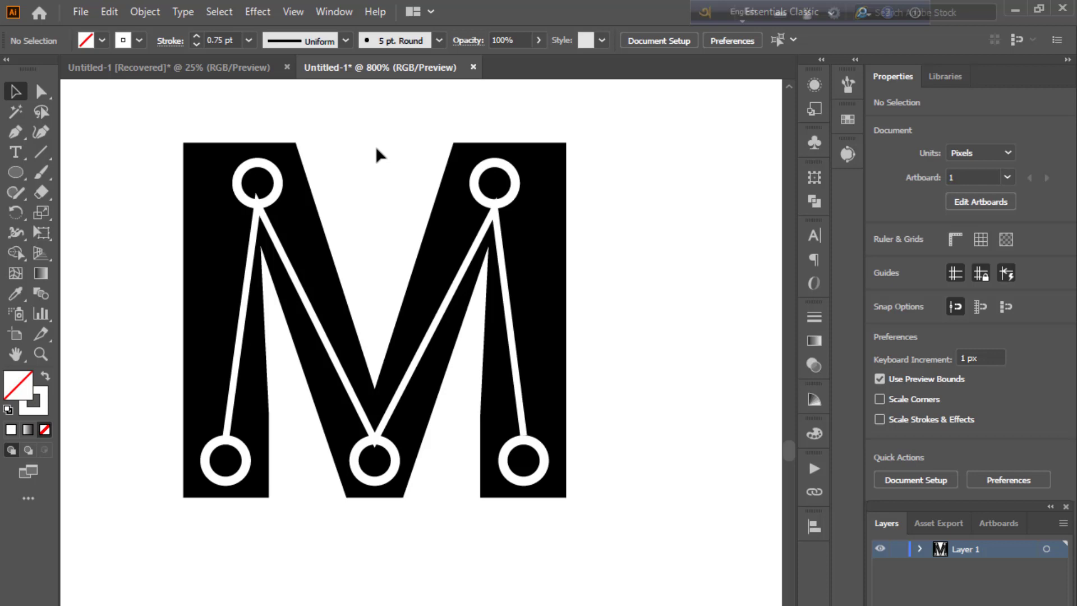
pyautogui.hotkey('ctrl', '+')
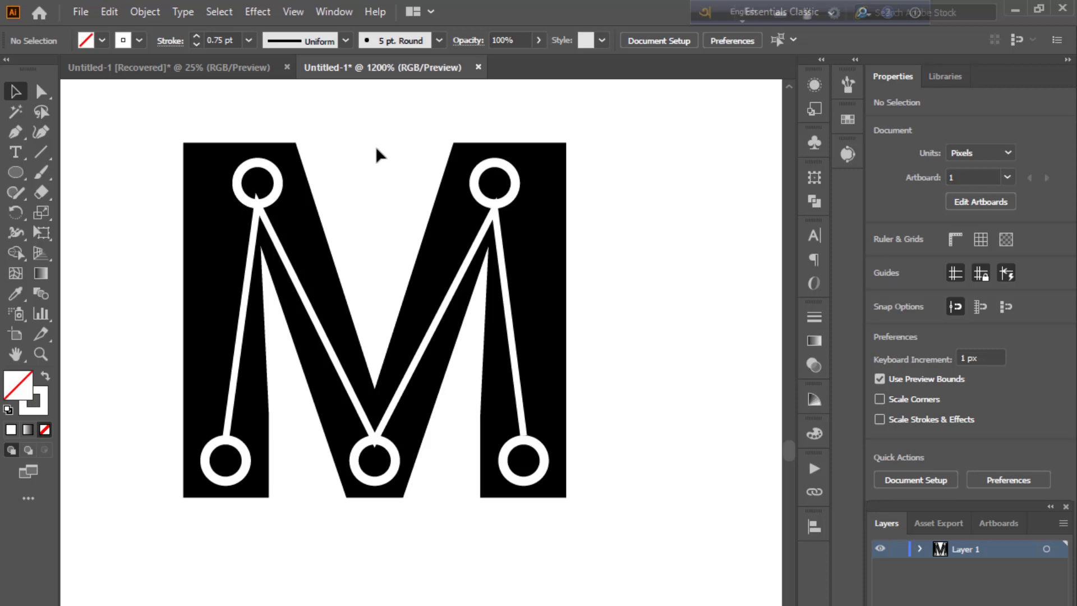
pyautogui.moveTo(345, 348); pyautogui.dragTo(412, 415)
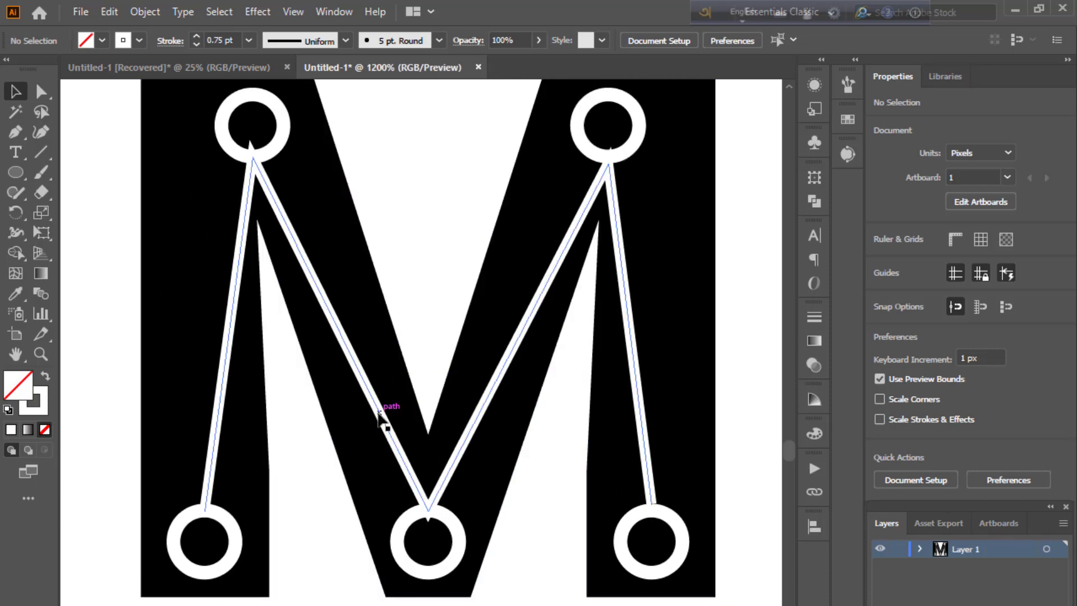
# - Expand the zigzag line's stroke into a white filled shape with Object > Expand
pyautogui.click(386, 416)
pyautogui.click(144, 12)
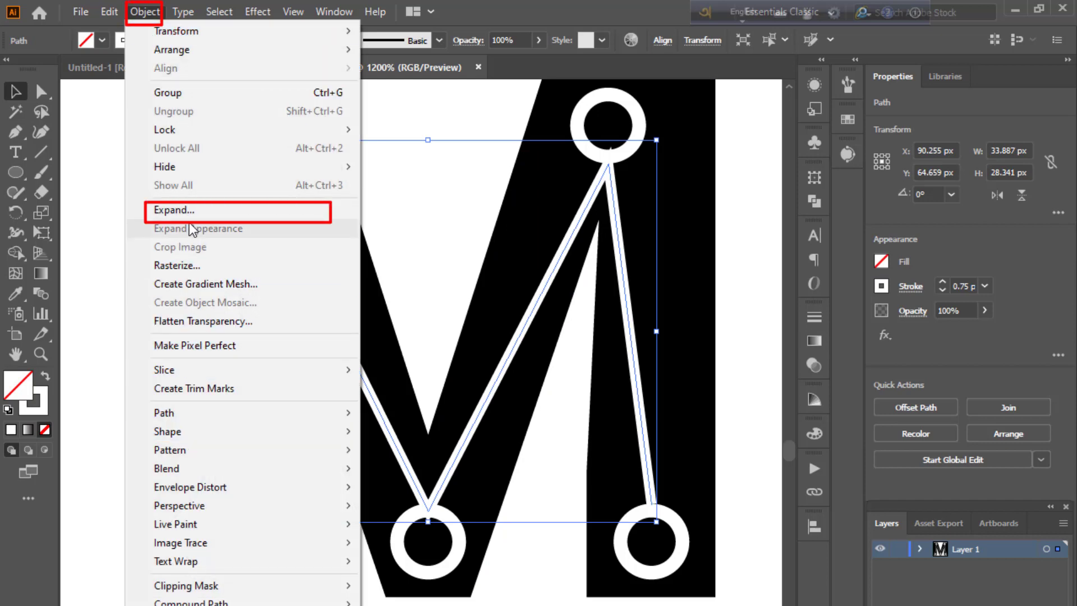
pyautogui.click(174, 210)
pyautogui.click(273, 488)
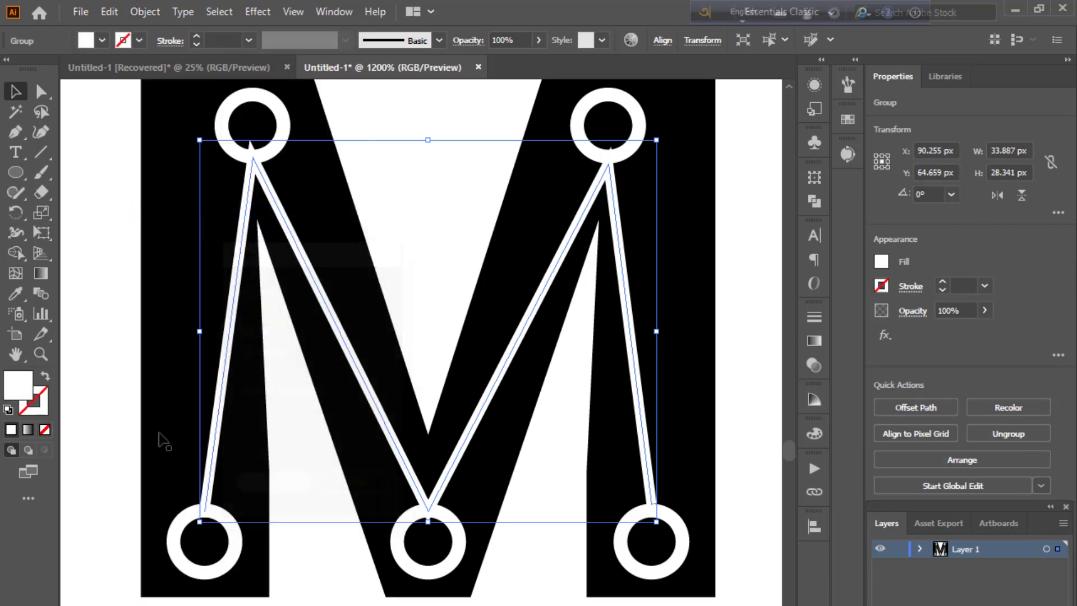
pyautogui.click(106, 283)
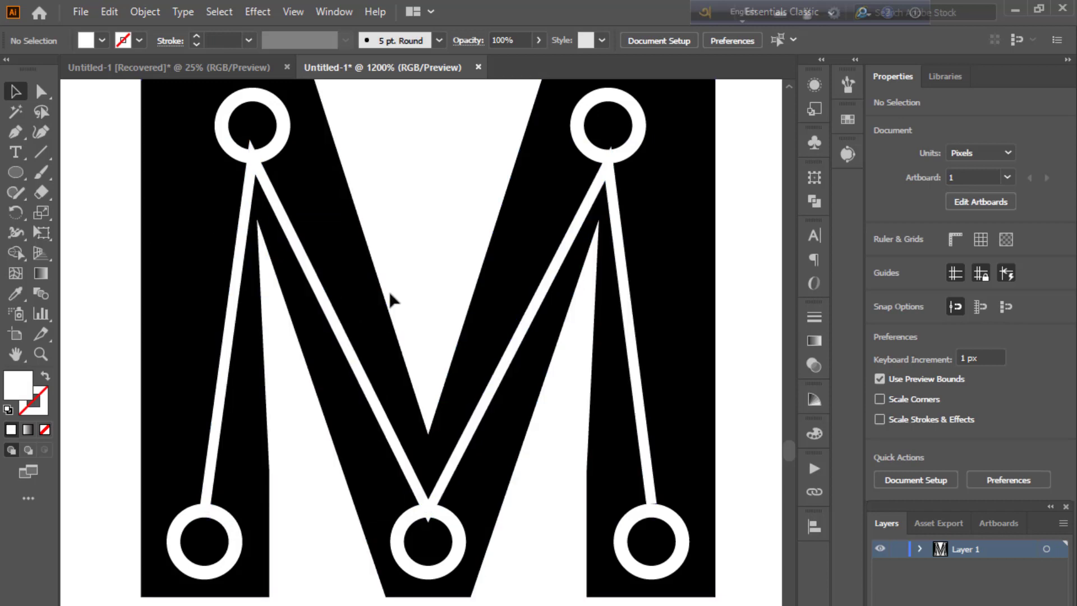
# - Tuck the bottom point of the line's V into the middle ring
pyautogui.scroll(1, 389, 291)
pyautogui.scroll(1, 390, 301)
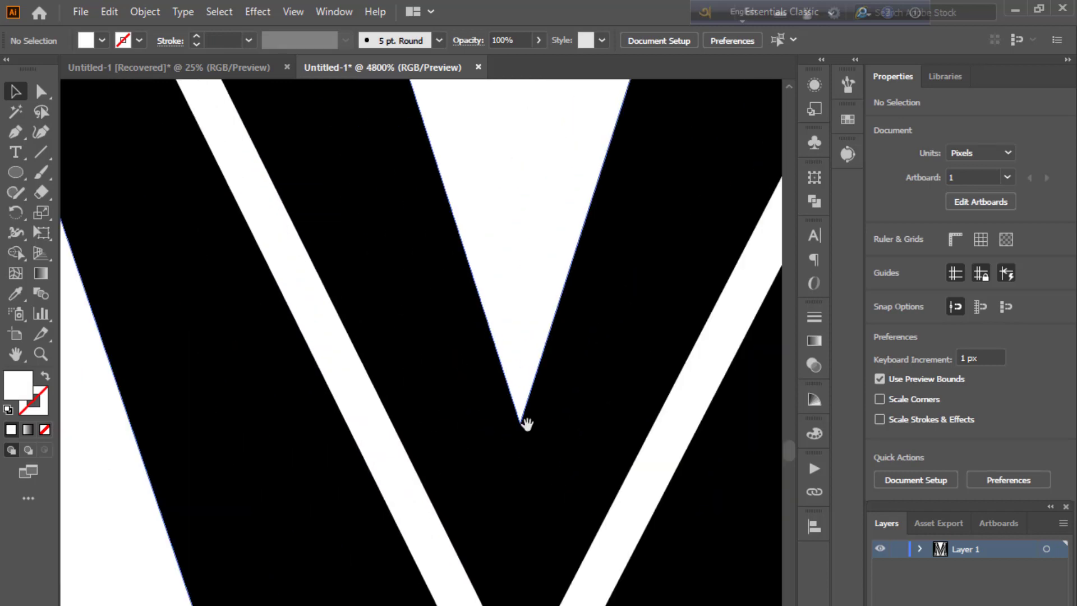
pyautogui.scroll(1, 529, 420)
pyautogui.scroll(-2, 365, 271)
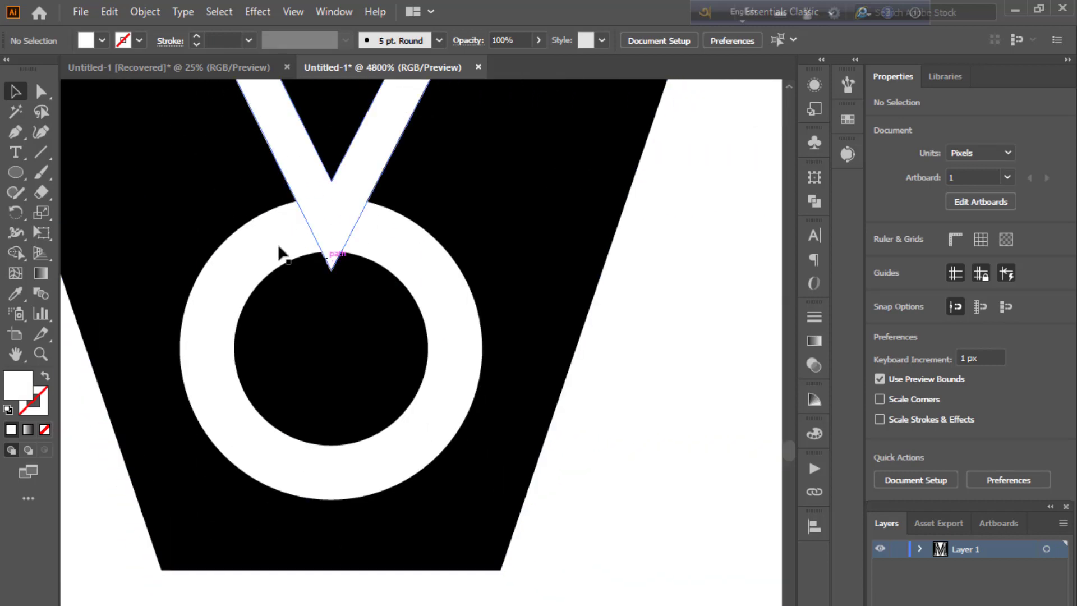
pyautogui.click(51, 91)
pyautogui.click(332, 267)
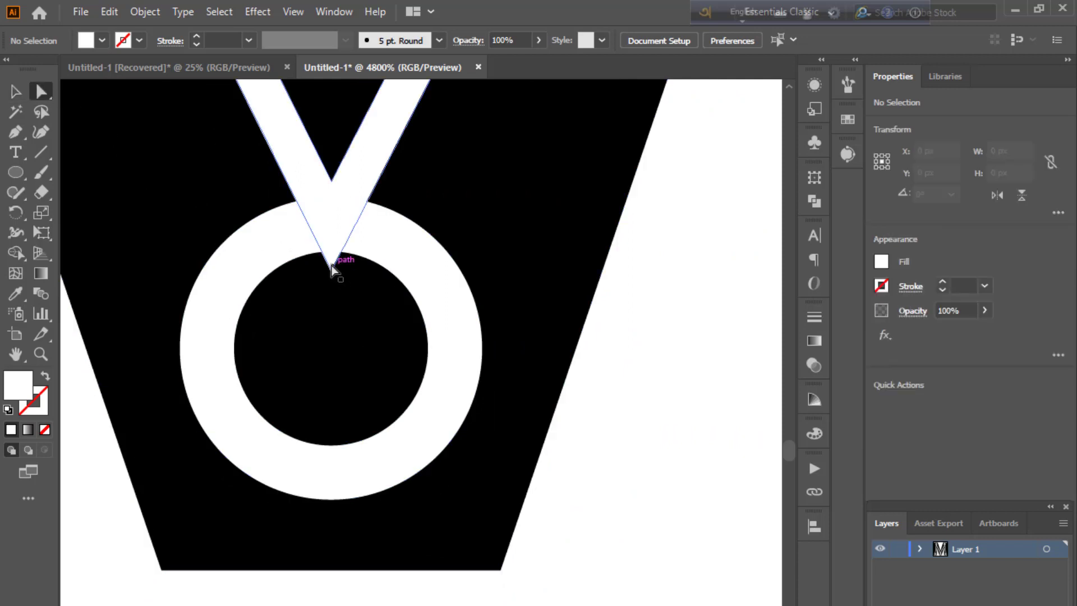
pyautogui.moveTo(335, 271); pyautogui.dragTo(330, 246)
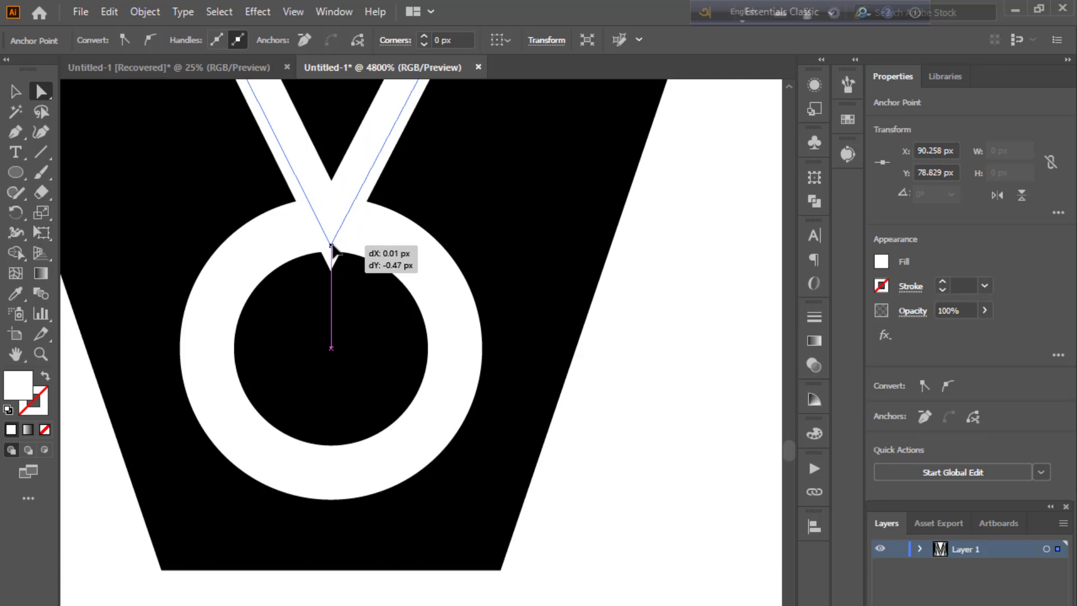
pyautogui.click(567, 517)
# - Pull the spike tip in the top-left ring back to the ring's edge
pyautogui.scroll(3, 555, 510)
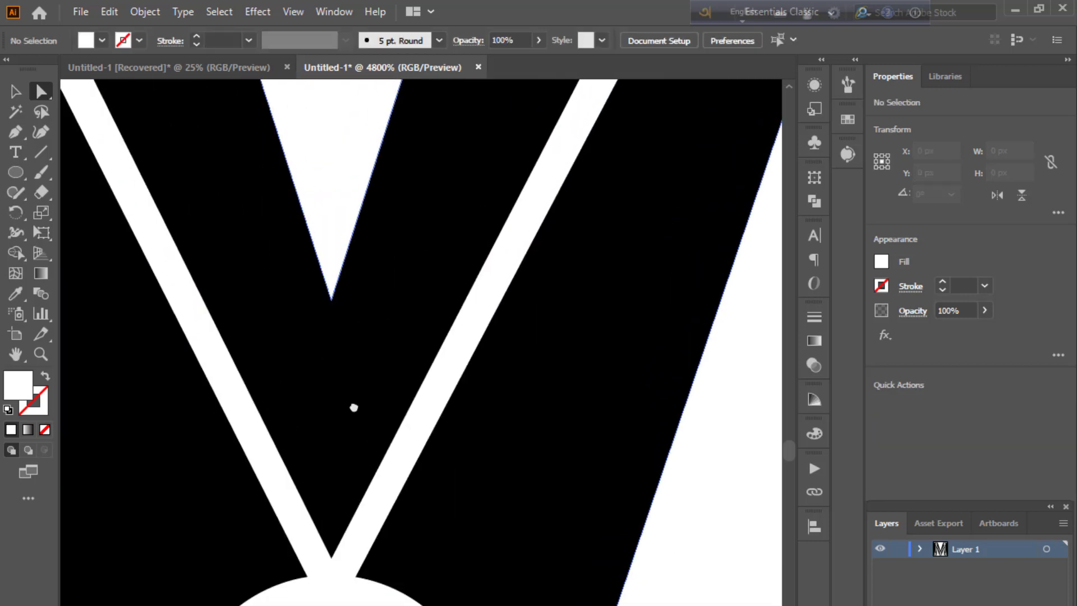
pyautogui.scroll(3, 354, 406)
pyautogui.scroll(5, 438, 505)
pyautogui.hscroll(-3, 409, 462)
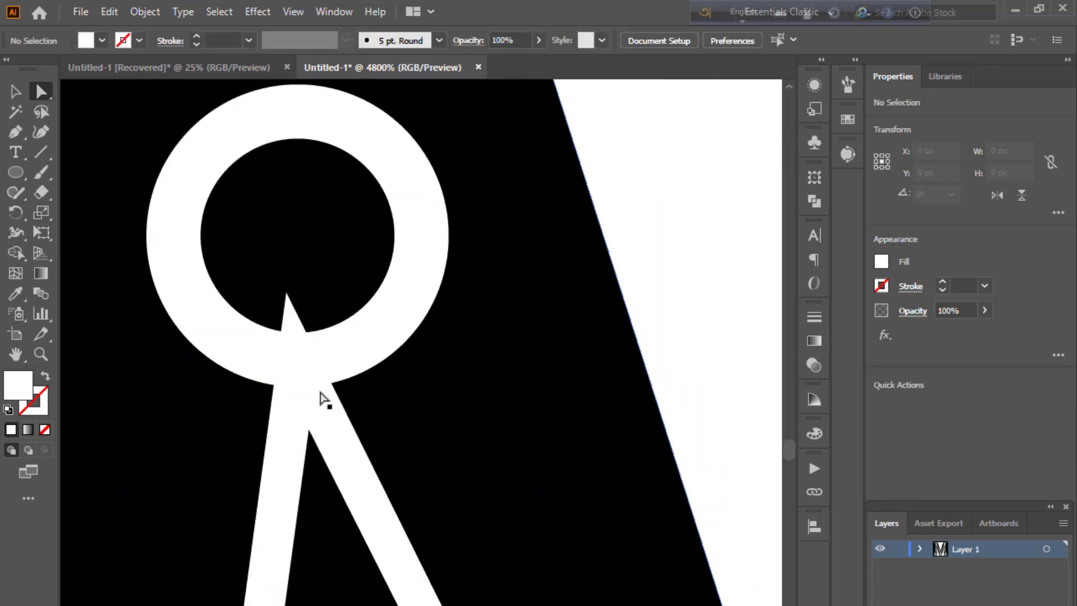
pyautogui.moveTo(291, 303); pyautogui.dragTo(292, 351)
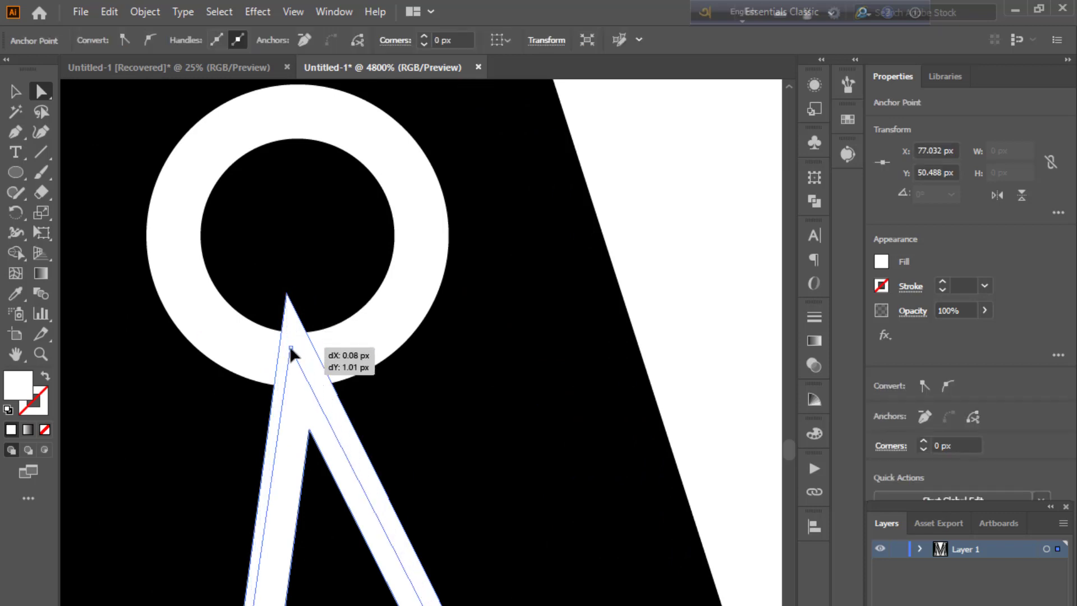
pyautogui.moveTo(291, 353); pyautogui.dragTo(292, 354)
pyautogui.click(699, 327)
# - Pull the spike tip in the top-right ring back to the ring's edge
pyautogui.moveTo(699, 327)
pyautogui.mouseDown()
pyautogui.moveTo(473, 339)
pyautogui.moveTo(394, 394)
pyautogui.mouseUp()
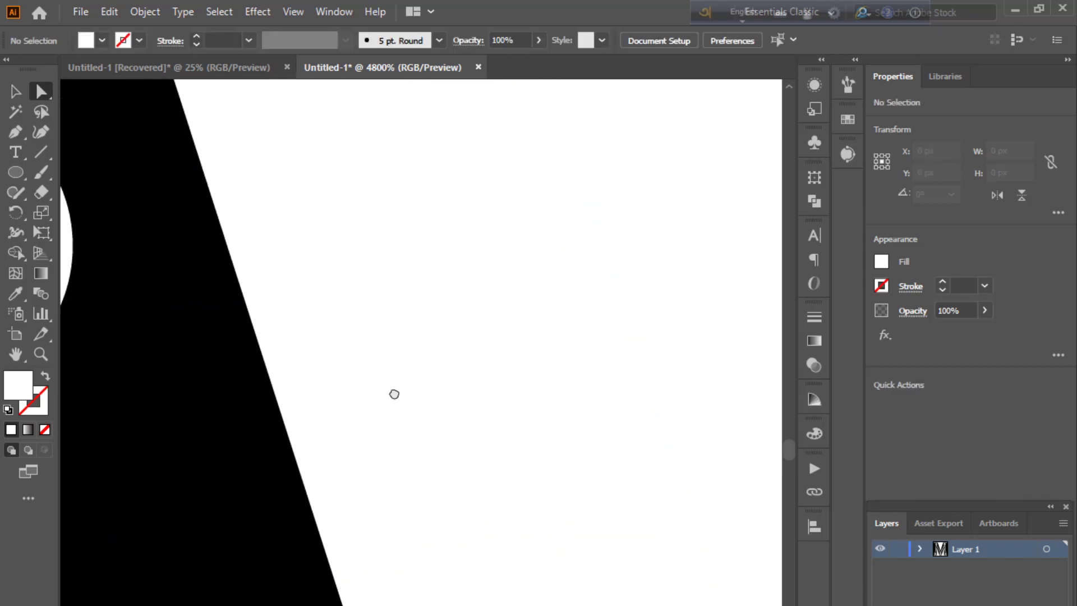
pyautogui.hscroll(5, 395, 395)
pyautogui.hscroll(5, 385, 401)
pyautogui.hscroll(1, 331, 404)
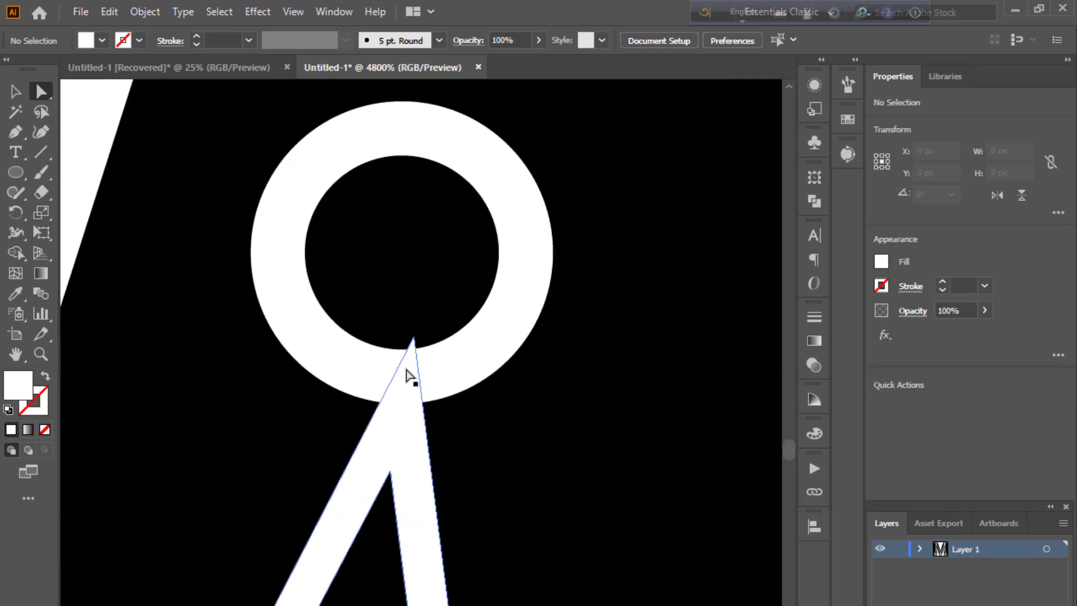
pyautogui.moveTo(414, 337); pyautogui.dragTo(407, 361)
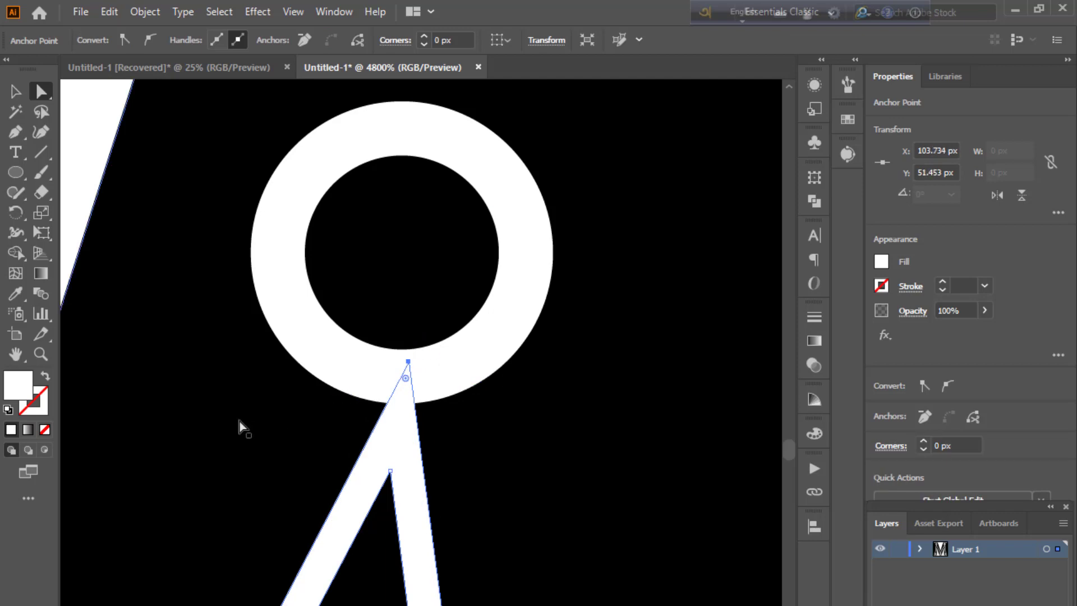
pyautogui.click(92, 153)
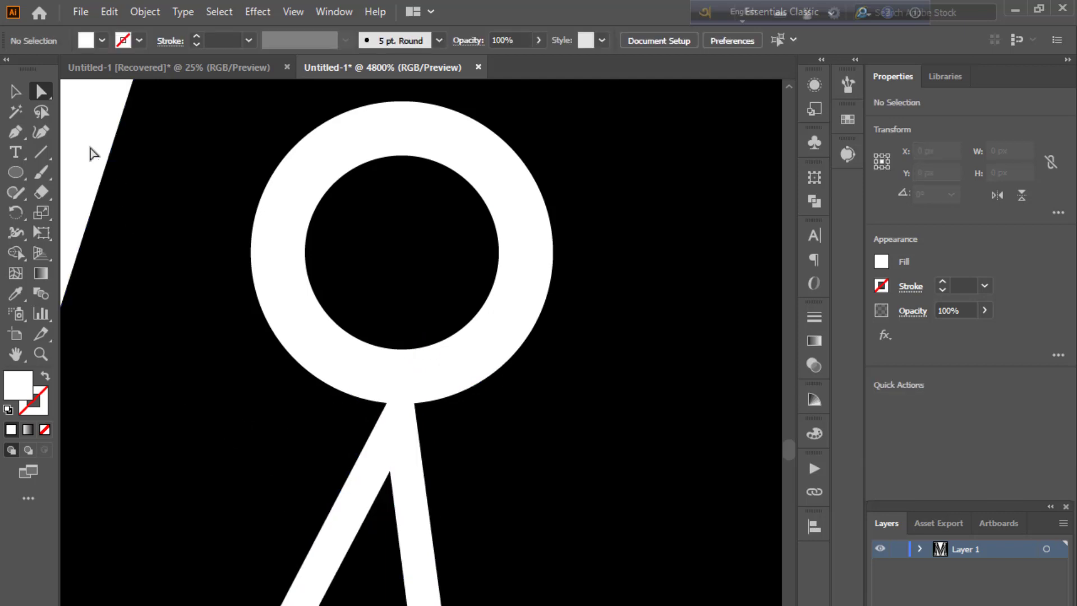
# - Zoom to about 400% and centre the finished circuit M in the window
pyautogui.hotkey('ctrl', '-')
pyautogui.hotkey('ctrl', '-')
pyautogui.hotkey('ctrl', '-')
pyautogui.hotkey('ctrl', '-')
pyautogui.hotkey('ctrl', '-')
pyautogui.hotkey('ctrl', '-')
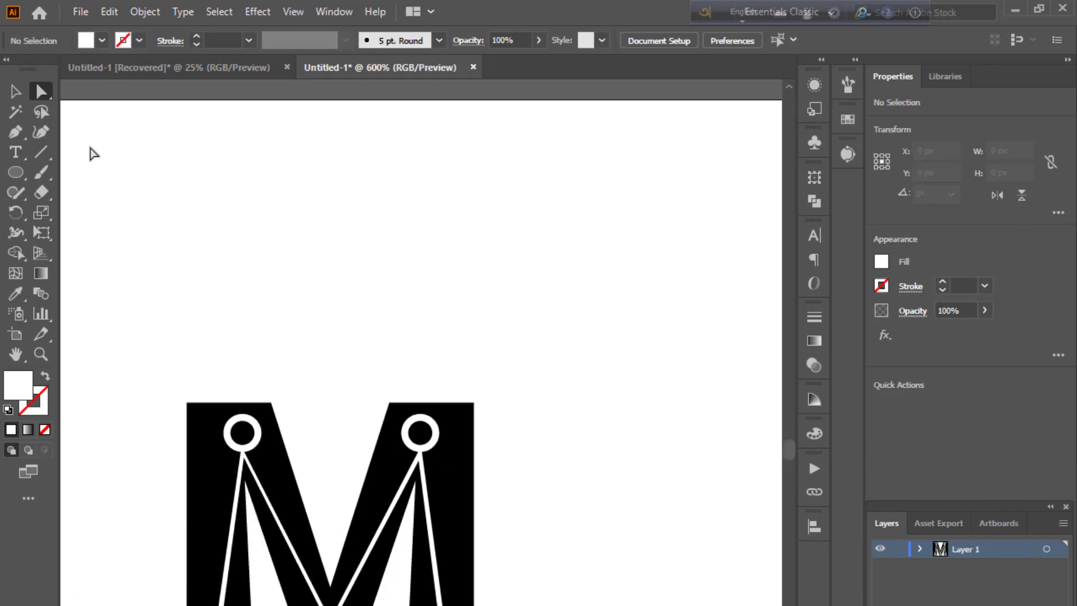
pyautogui.hotkey('ctrl', '-')
pyautogui.hotkey('ctrl', '+')
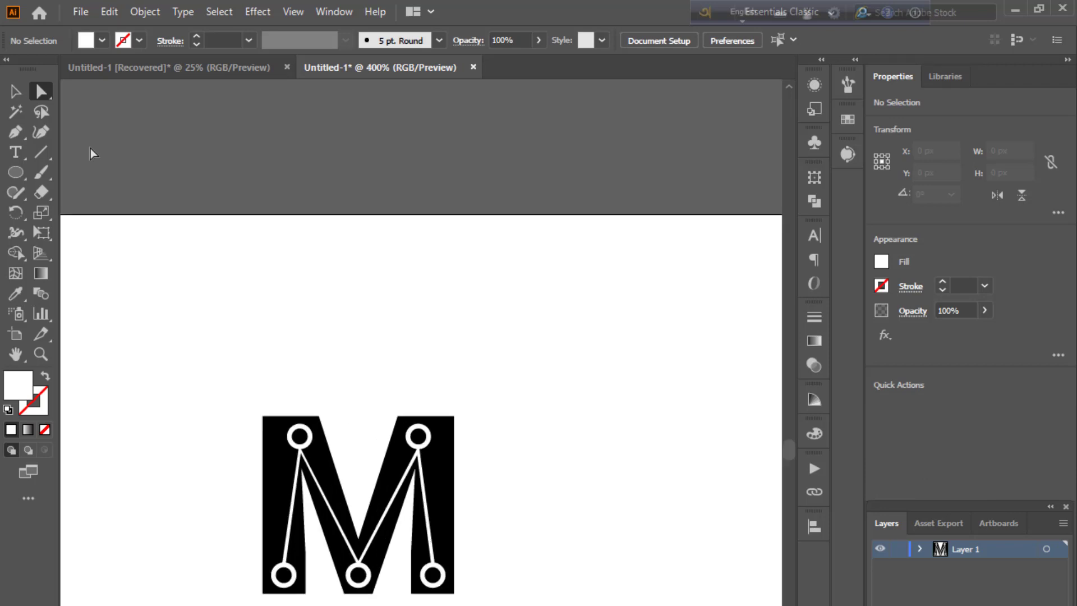
pyautogui.scroll(-1, 510, 418)
pyautogui.scroll(-4, 509, 418)
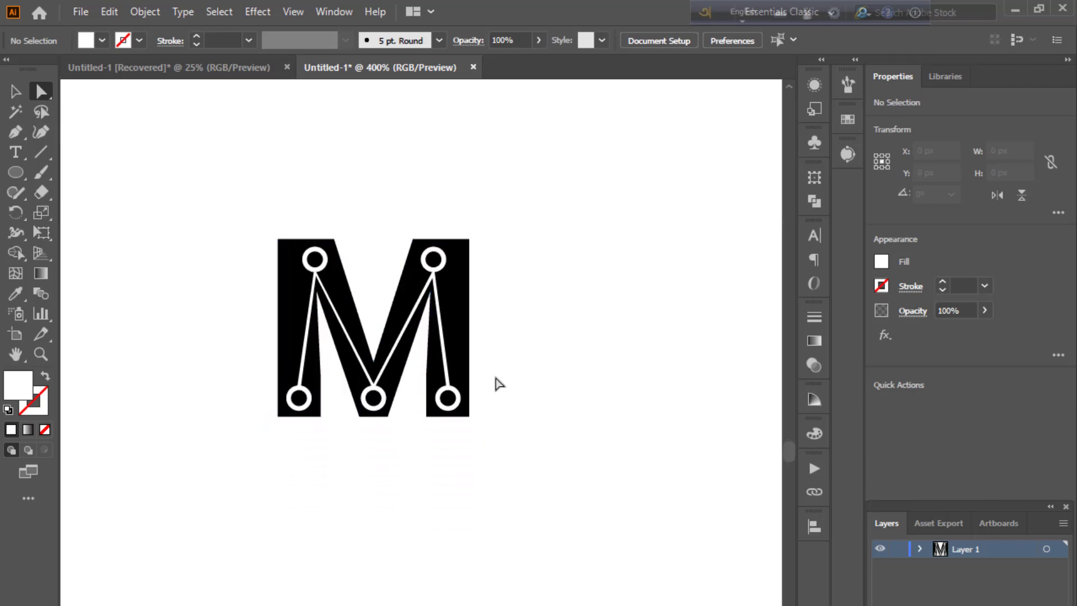
pyautogui.scroll(-1, 564, 460)
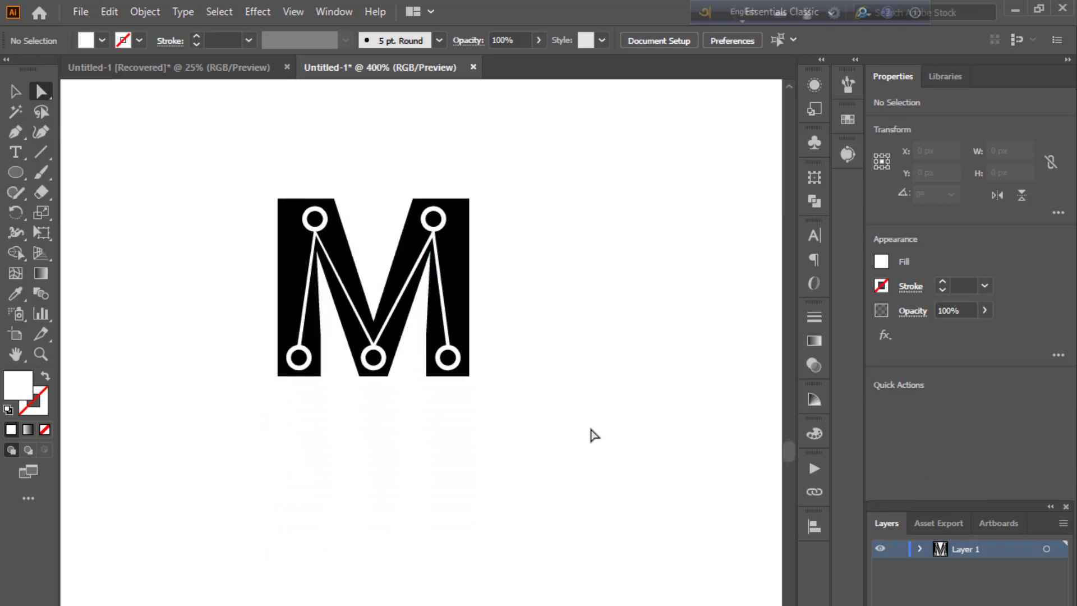
# - Select the M group, zoom in, and delete the stray piece near the left leg's bottom with Shape Builder
pyautogui.click(10, 92)
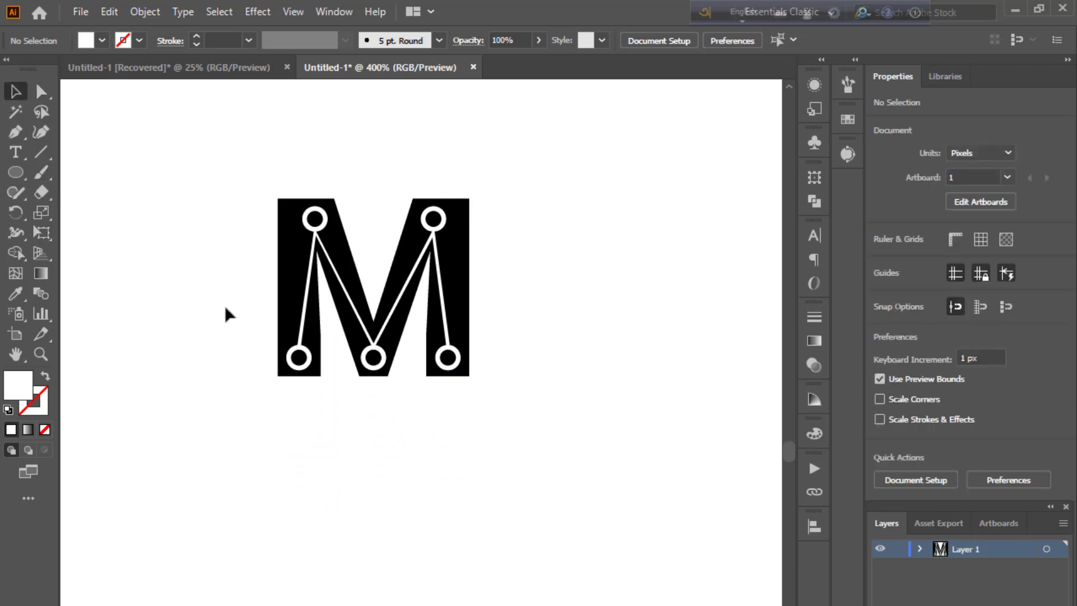
pyautogui.moveTo(244, 175); pyautogui.dragTo(538, 487)
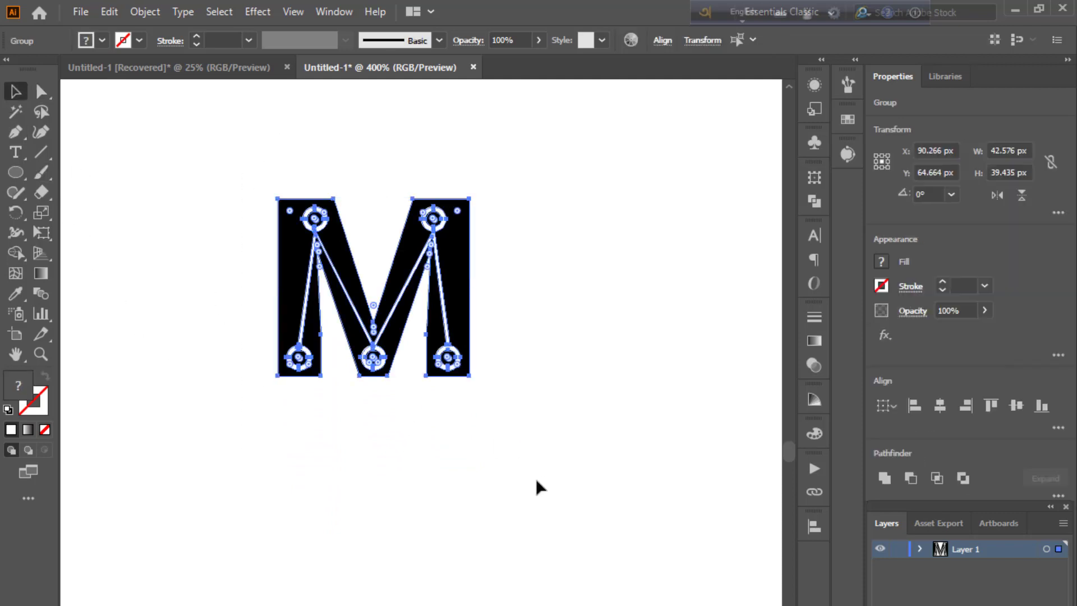
pyautogui.hotkey('ctrl', '+')
pyautogui.hotkey('ctrl', '+')
pyautogui.hotkey('ctrl', '+')
pyautogui.hotkey('shift', 'm')
pyautogui.scroll(-1, 393, 466)
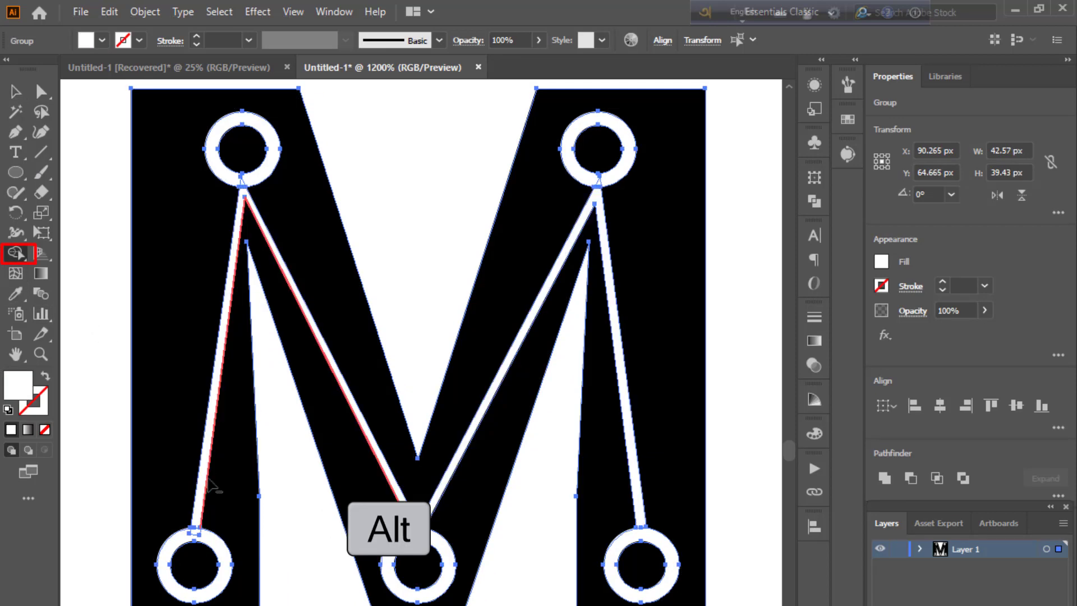
pyautogui.click(199, 521)
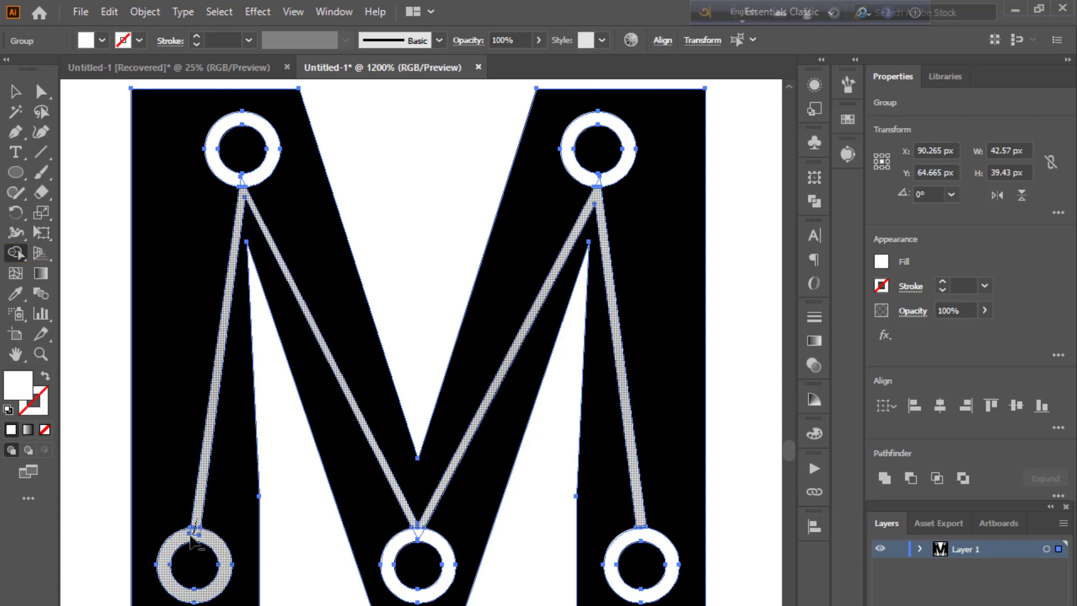
pyautogui.click(218, 547)
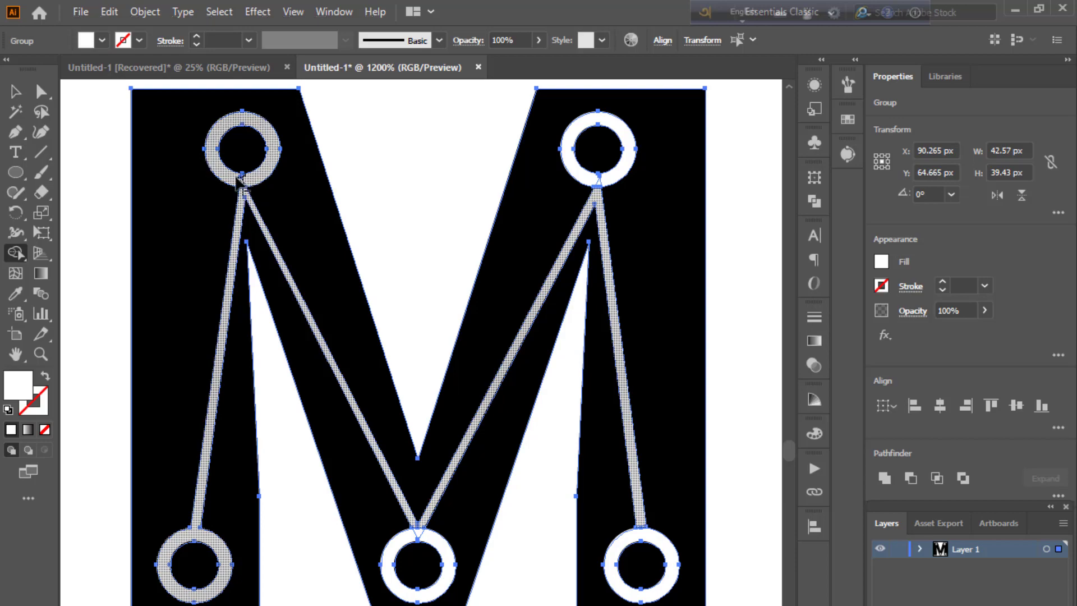
# - Merge the white lines and ring nodes, from top-left to bottom-right, into one shape
pyautogui.moveTo(246, 178); pyautogui.dragTo(429, 523)
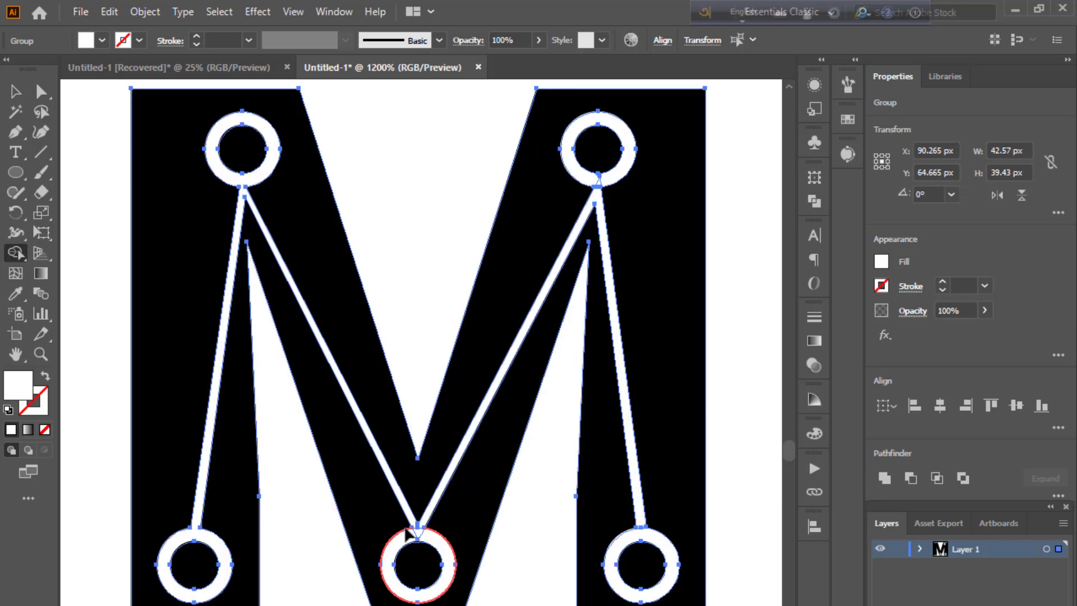
pyautogui.click(421, 524)
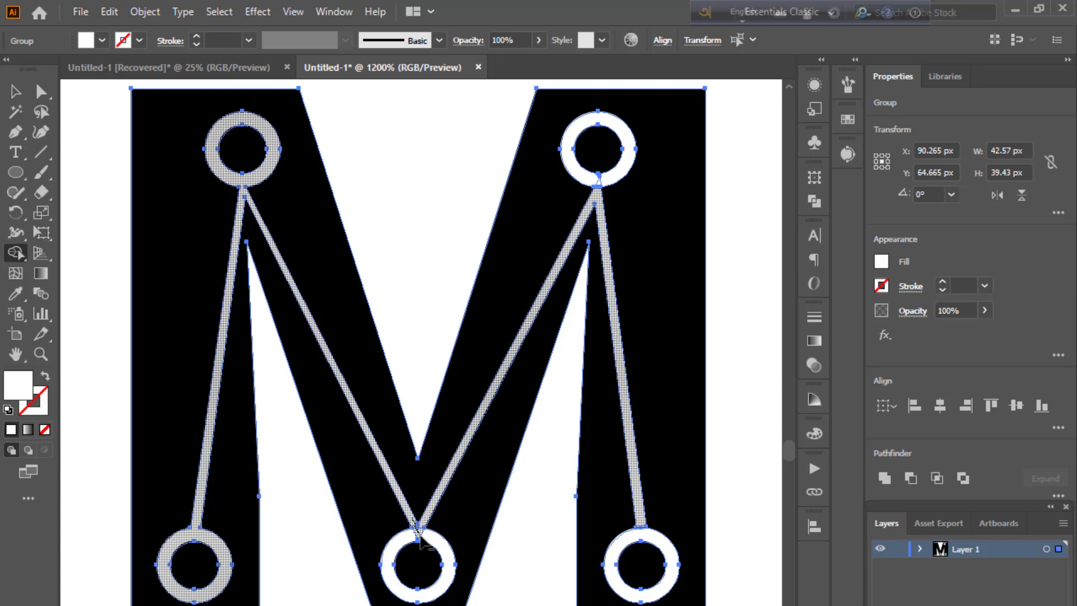
pyautogui.moveTo(414, 525)
pyautogui.mouseDown()
pyautogui.moveTo(437, 544)
pyautogui.moveTo(603, 179)
pyautogui.mouseUp()
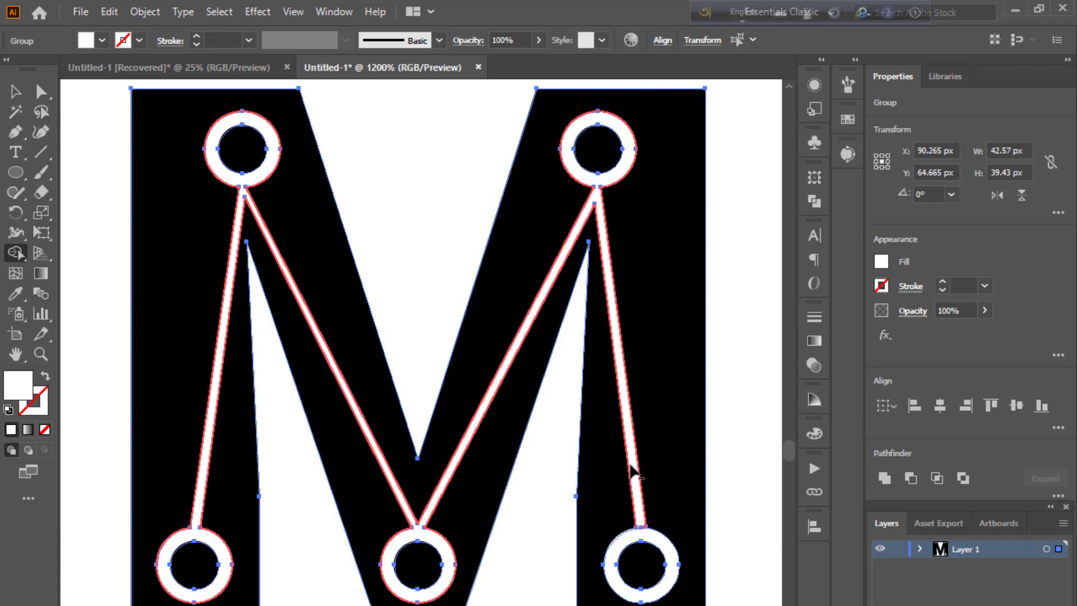
pyautogui.moveTo(633, 471); pyautogui.dragTo(653, 547)
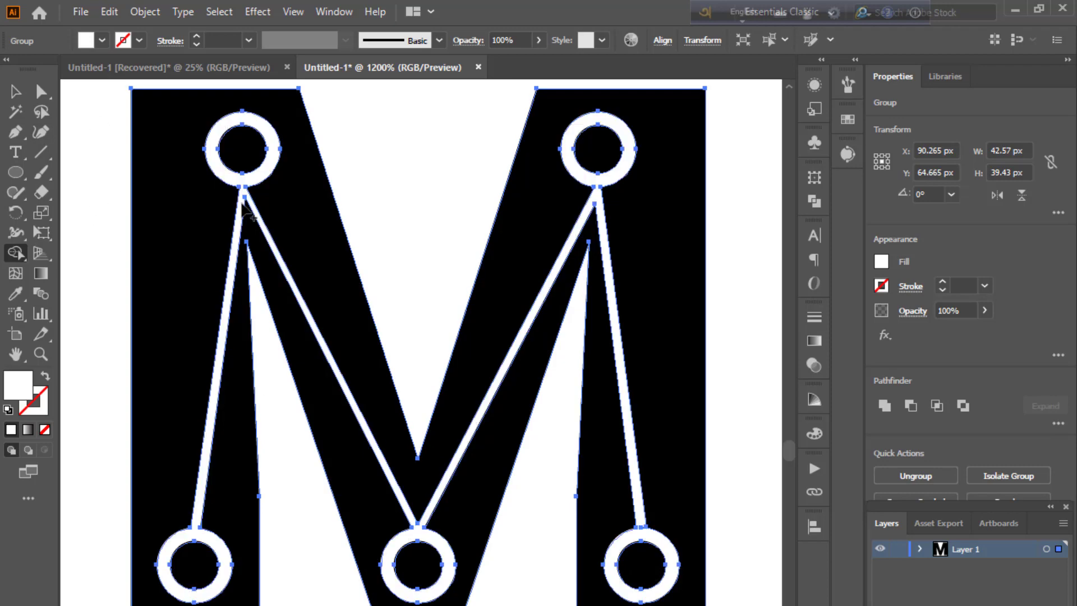
# - Deselect the M group and zoom back out to view the whole logo
pyautogui.press('v')
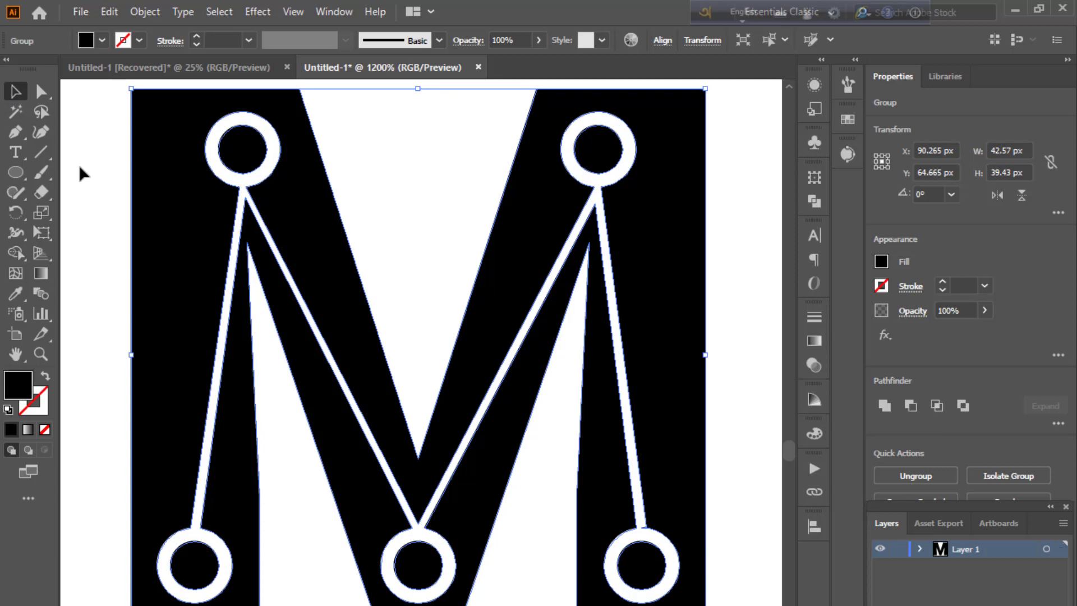
pyautogui.click(83, 174)
pyautogui.hotkey('ctrl', '-')
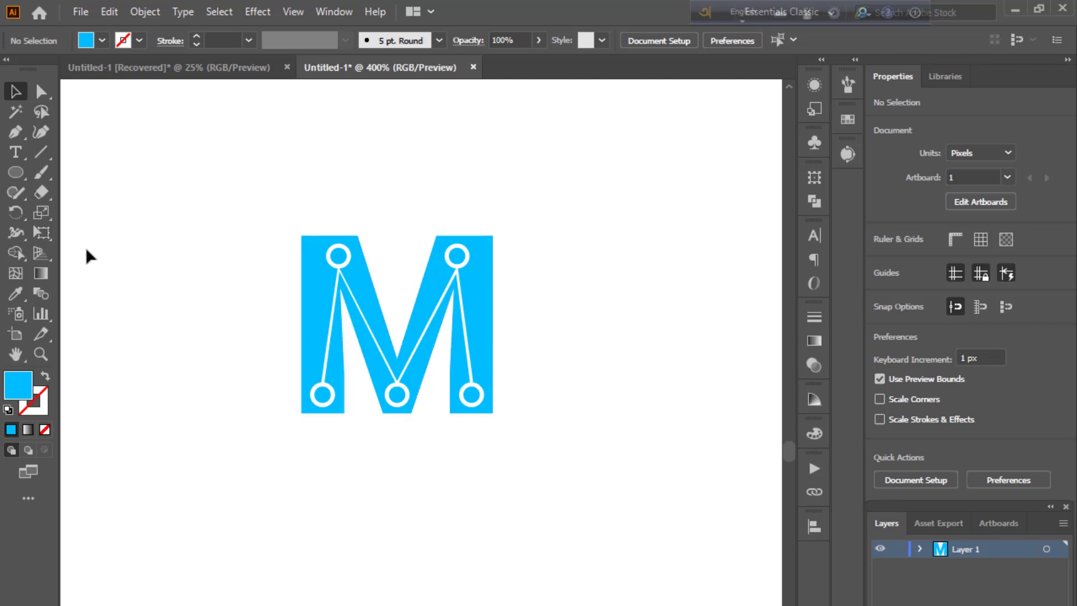
# - Replace the placeholder text below the logo with 'M TECH LLC', correcting typos
pyautogui.click(14, 153)
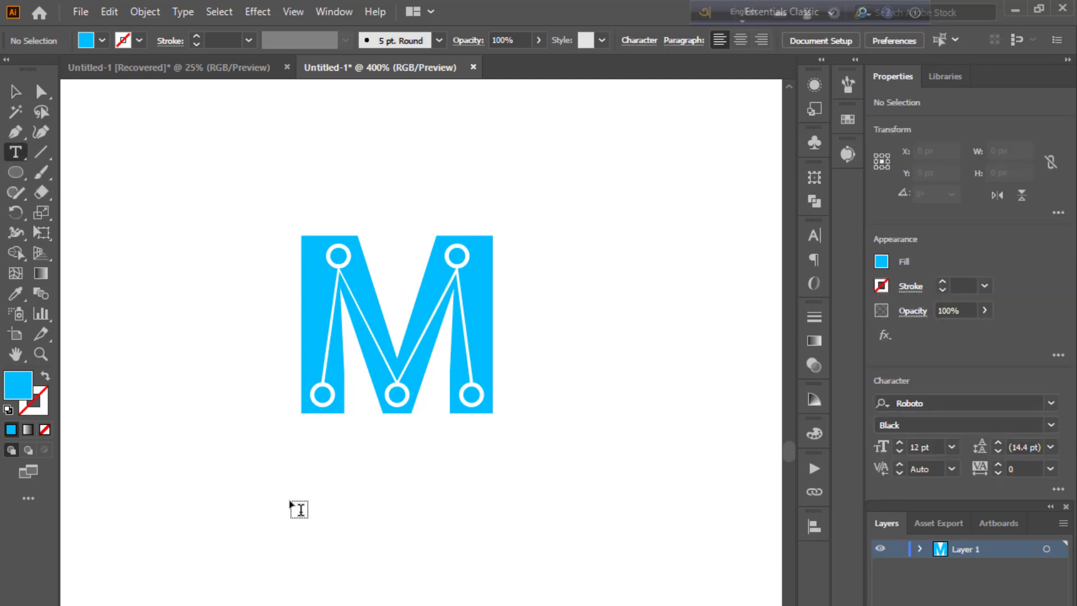
pyautogui.click(293, 503)
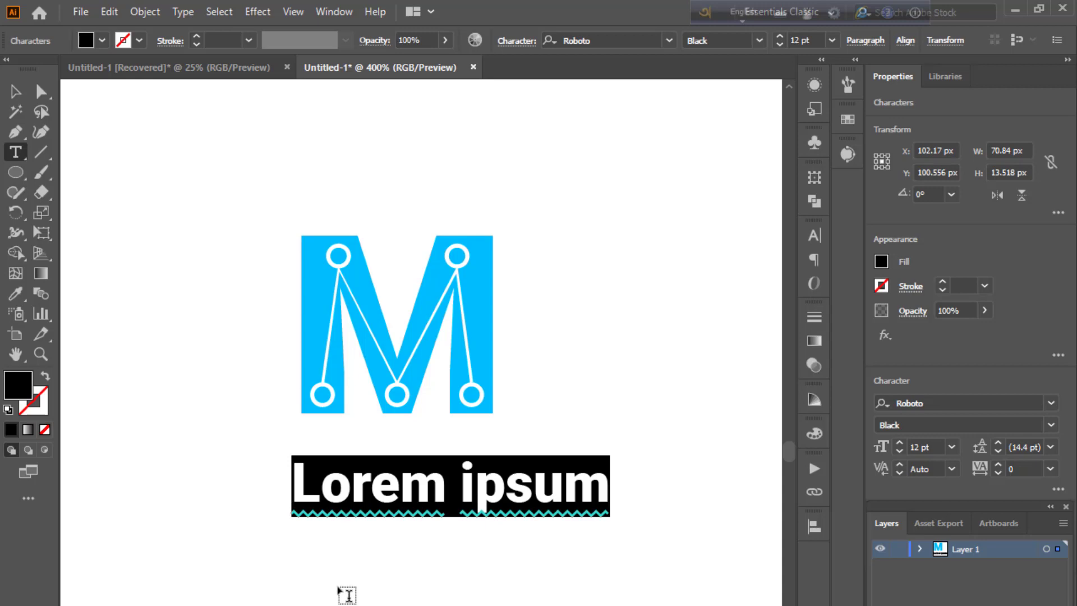
pyautogui.press('BackSpace')
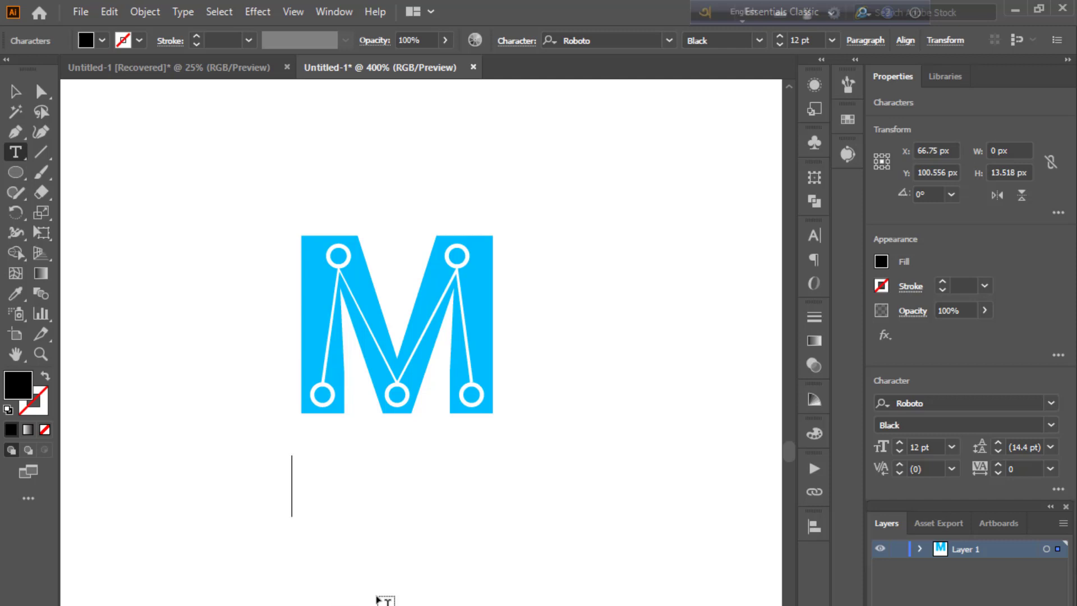
pyautogui.write('m')
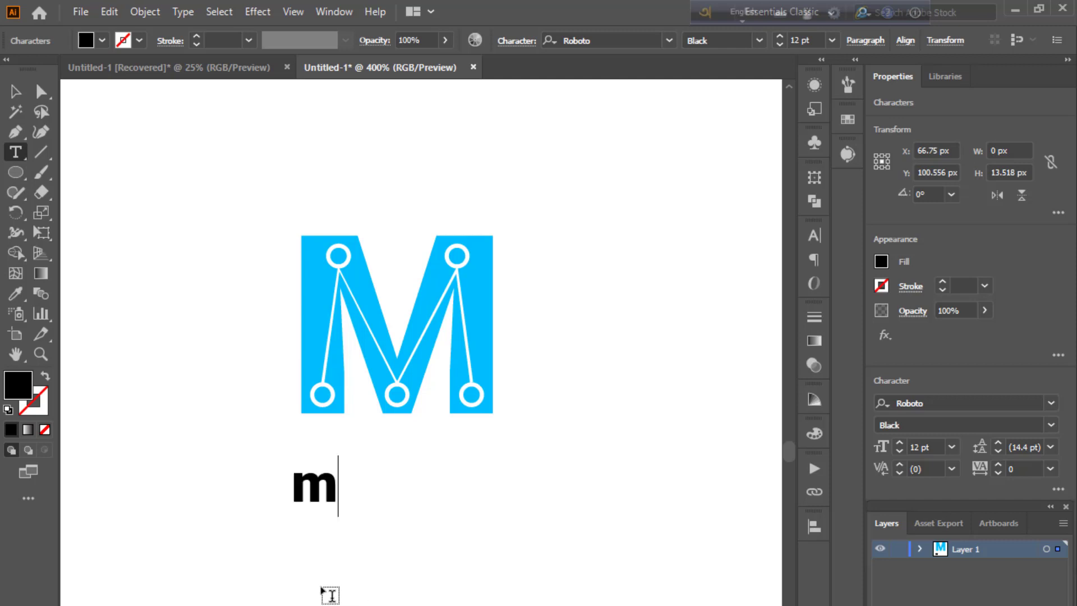
pyautogui.press('BackSpace')
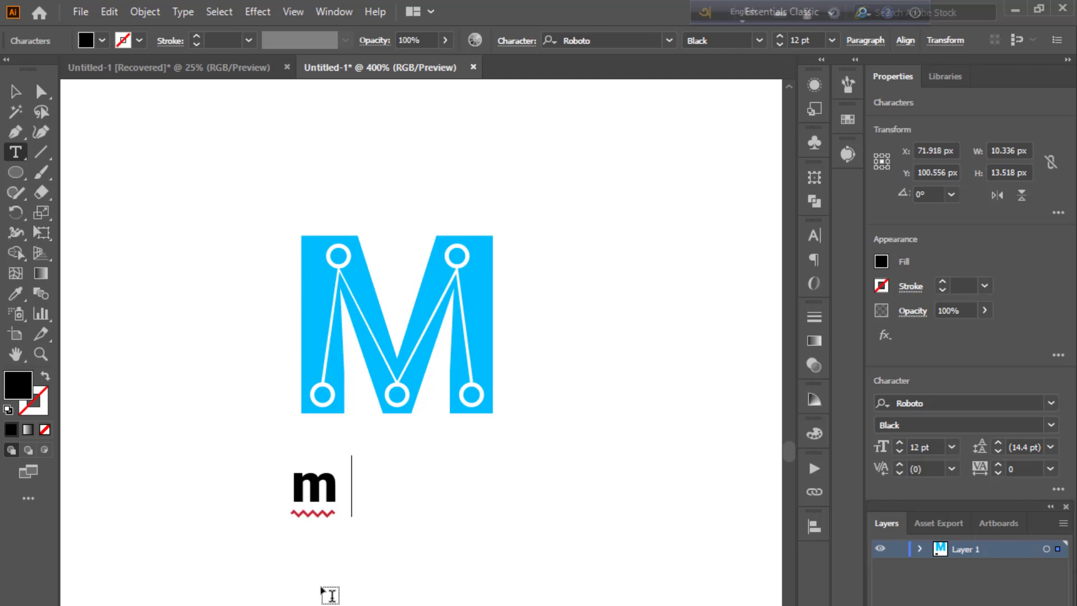
pyautogui.press('BackSpace')
pyautogui.press('BackSpace')
pyautogui.write('M')
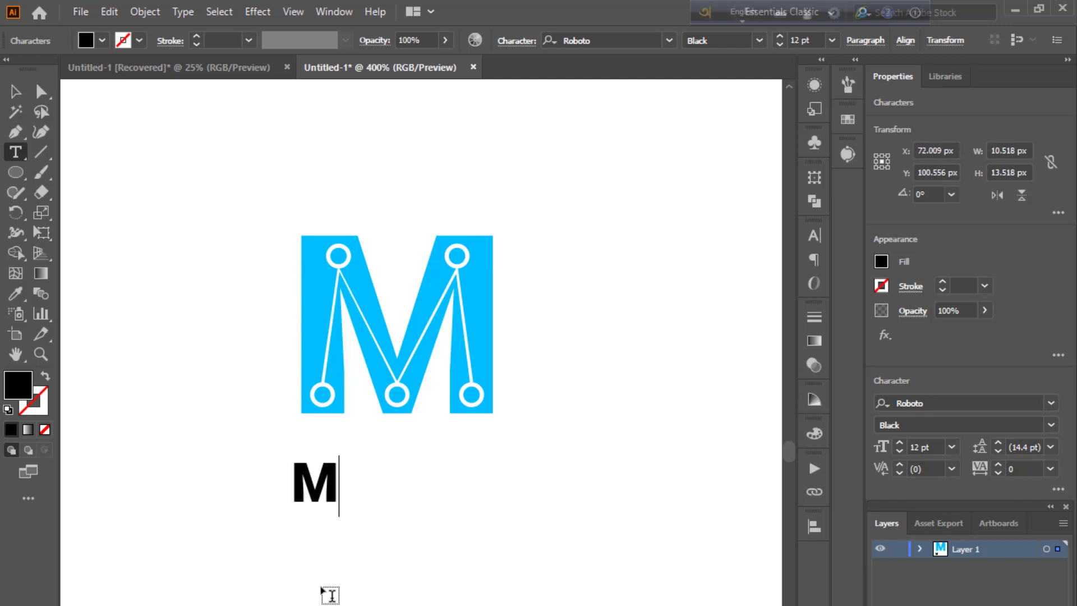
pyautogui.write(' T')
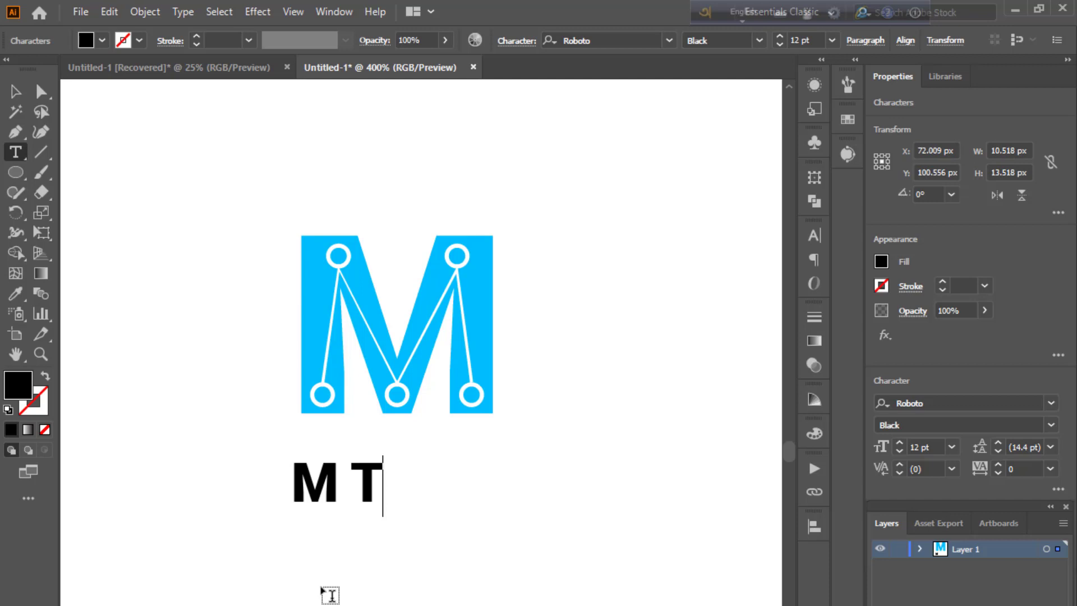
pyautogui.write('ECH')
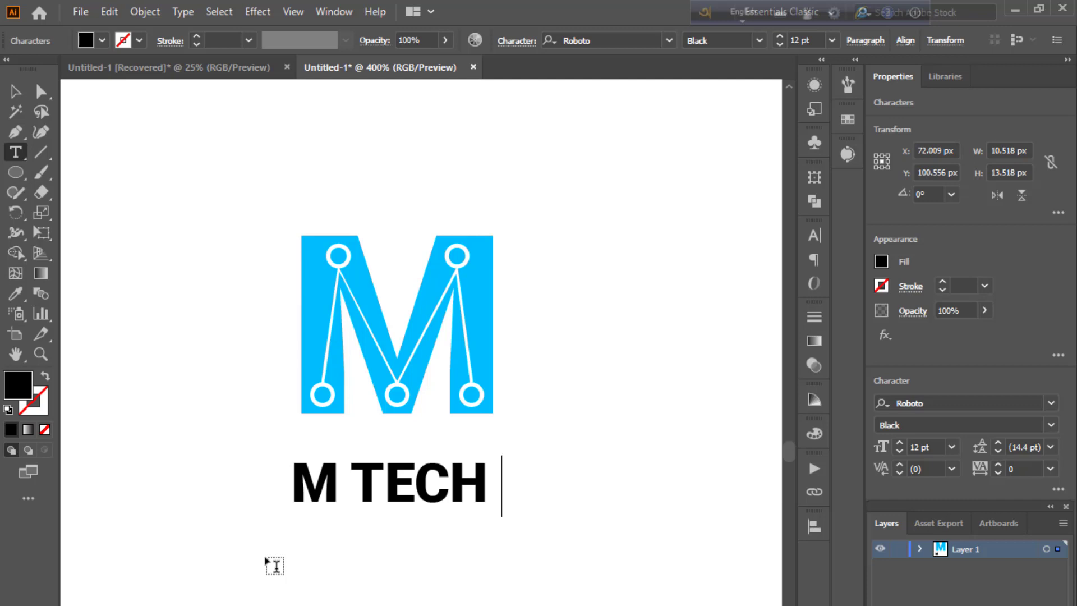
pyautogui.write(' L')
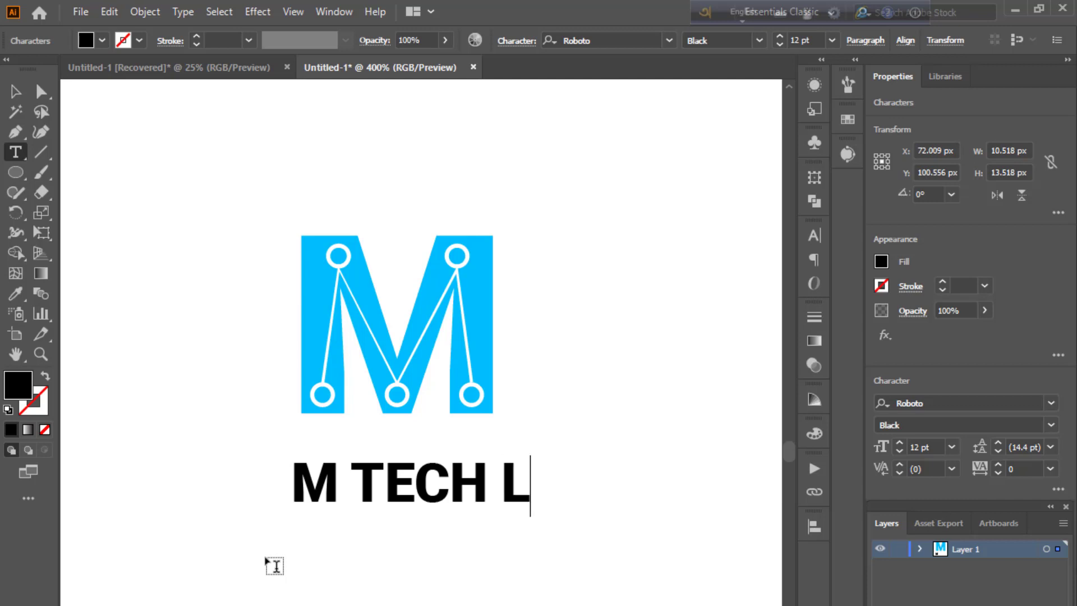
pyautogui.press('BackSpace')
pyautogui.write('LLC')
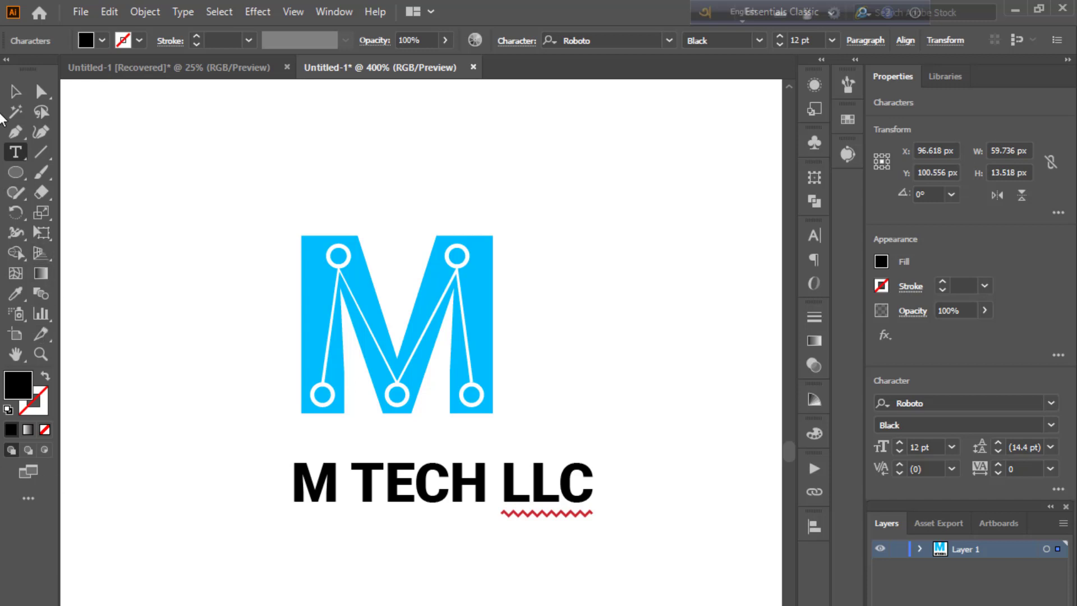
pyautogui.click(15, 88)
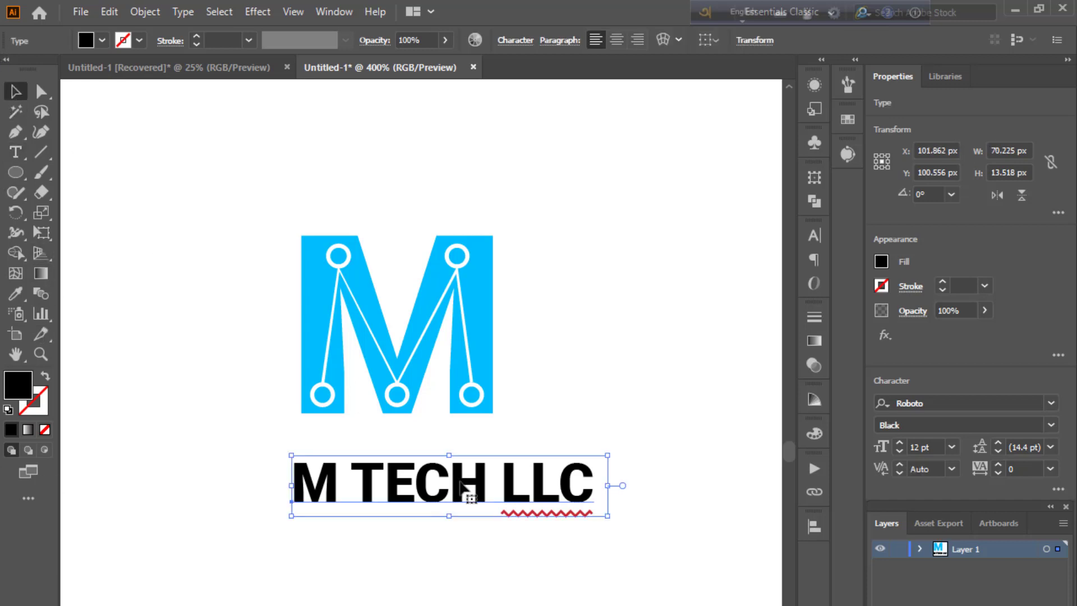
# - Move 'M TECH LLC' up under the M and horizontally centre the logo over the text
pyautogui.moveTo(463, 483)
pyautogui.mouseDown()
pyautogui.moveTo(429, 466)
pyautogui.moveTo(427, 453)
pyautogui.mouseUp()
pyautogui.click(478, 599)
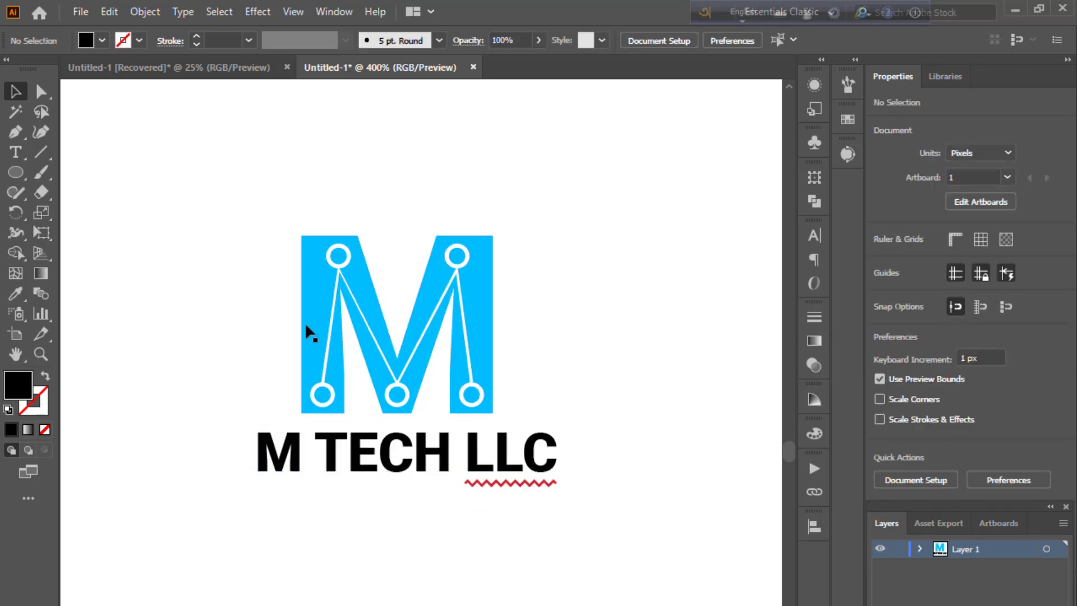
pyautogui.moveTo(240, 313); pyautogui.dragTo(532, 518)
pyautogui.click(814, 526)
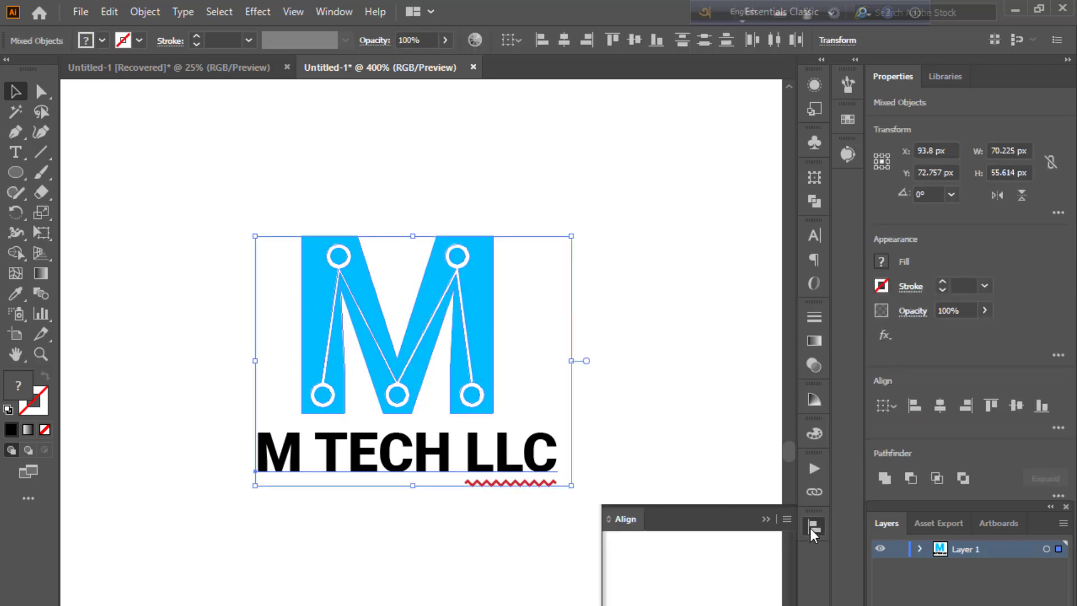
pyautogui.click(647, 565)
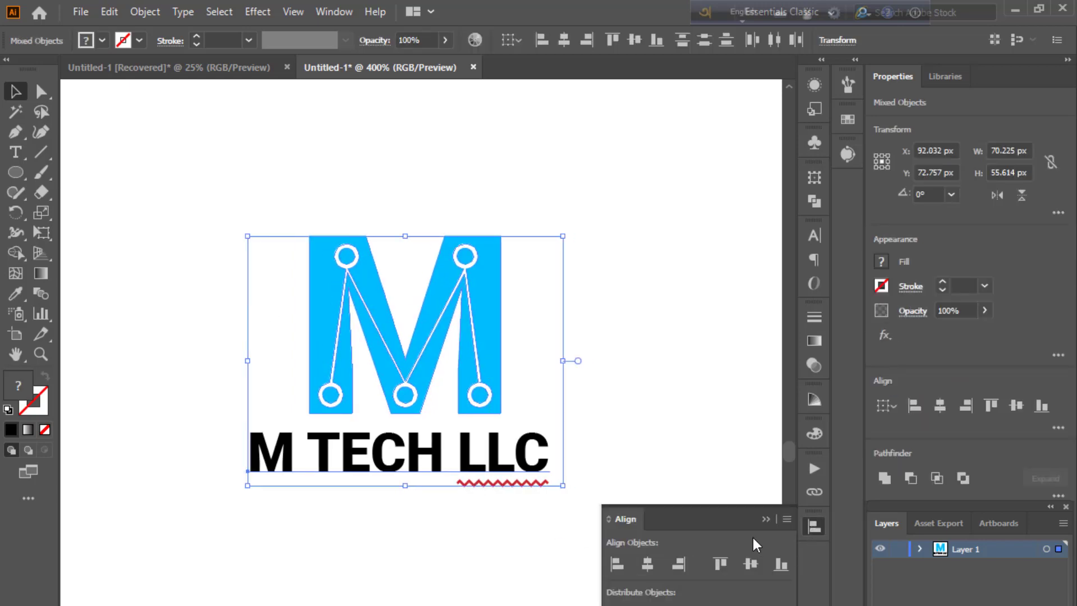
pyautogui.click(748, 512)
pyautogui.click(642, 512)
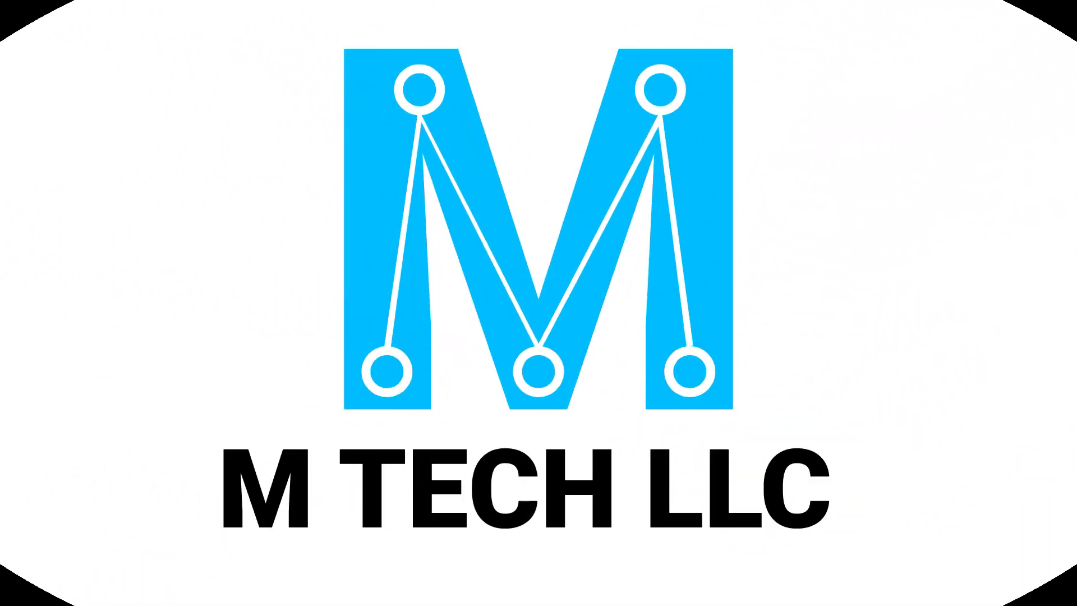